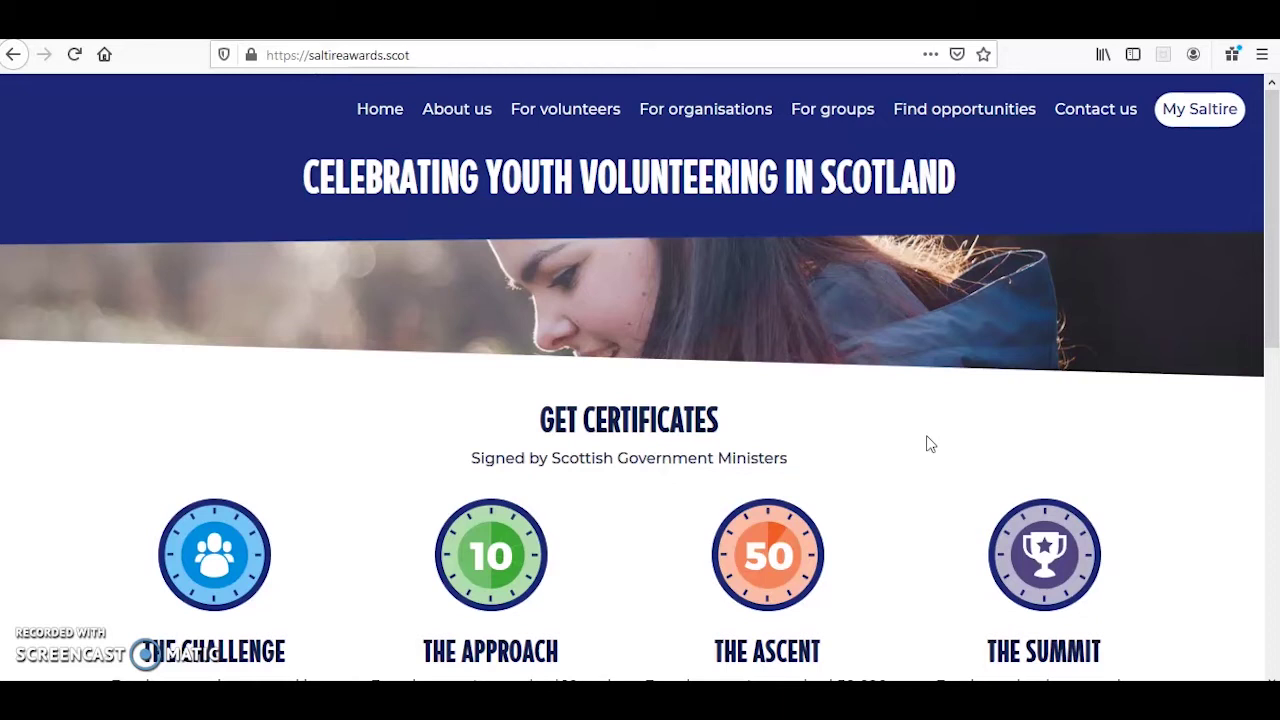
Browse the homepage's top navigation and content, then go to the My Saltire sign-in page
left_click(468, 114)
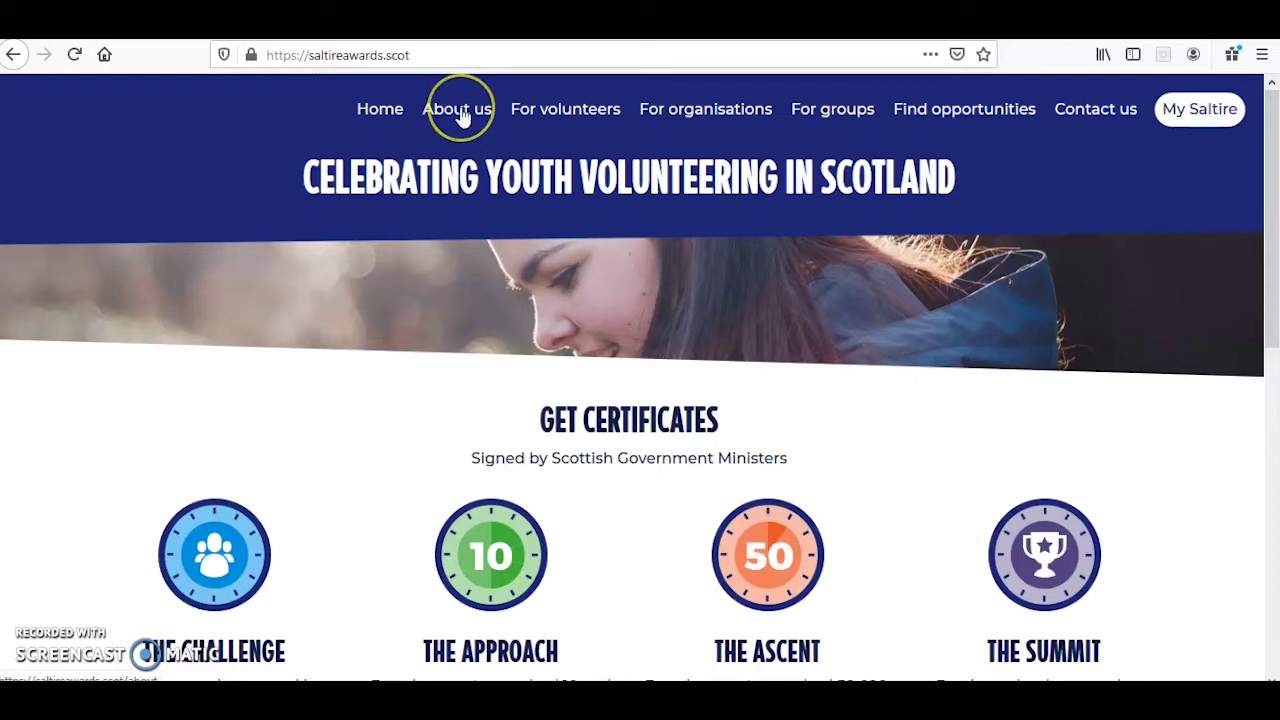
left_click(545, 118)
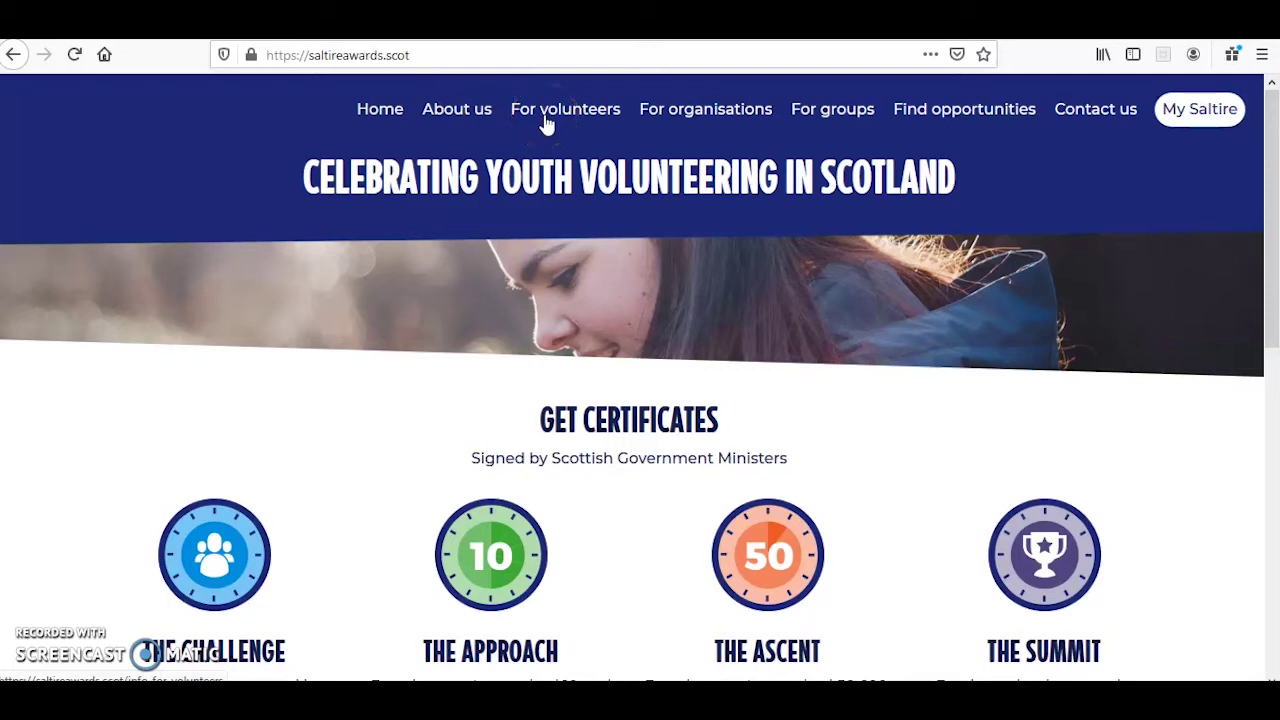
left_click(657, 124)
left_click(940, 272)
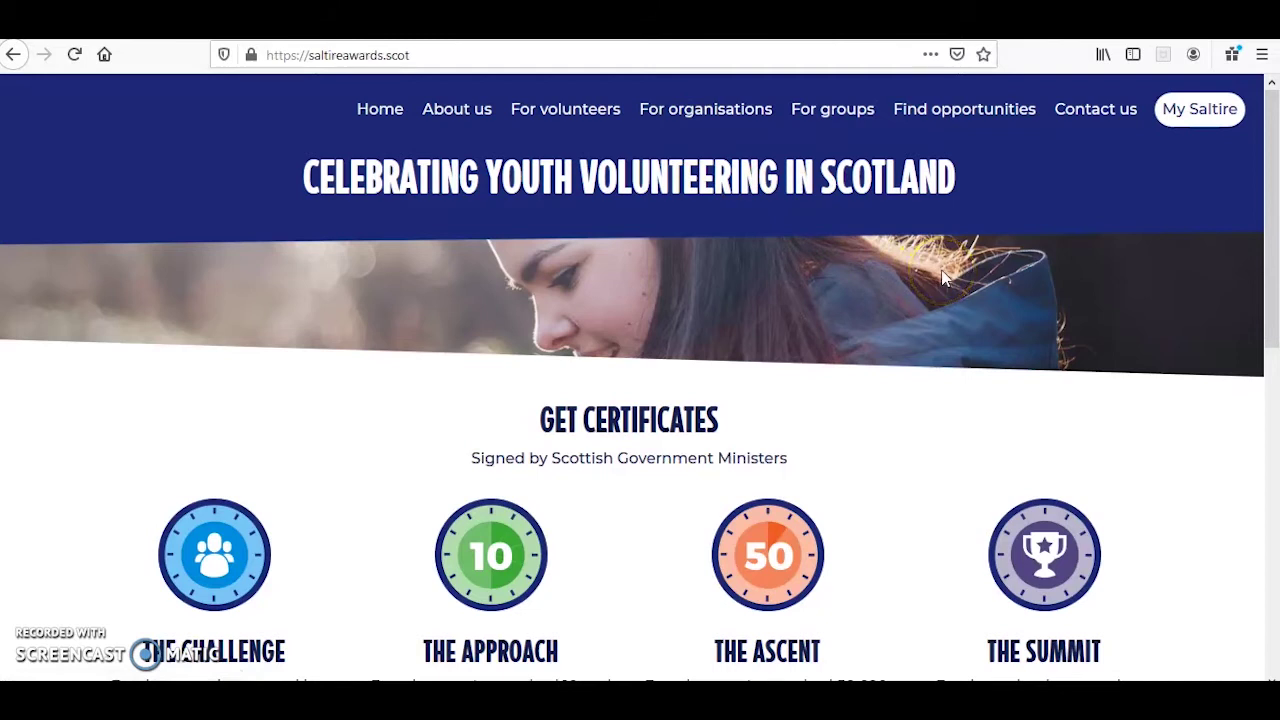
scroll(945, 277, "down", 5)
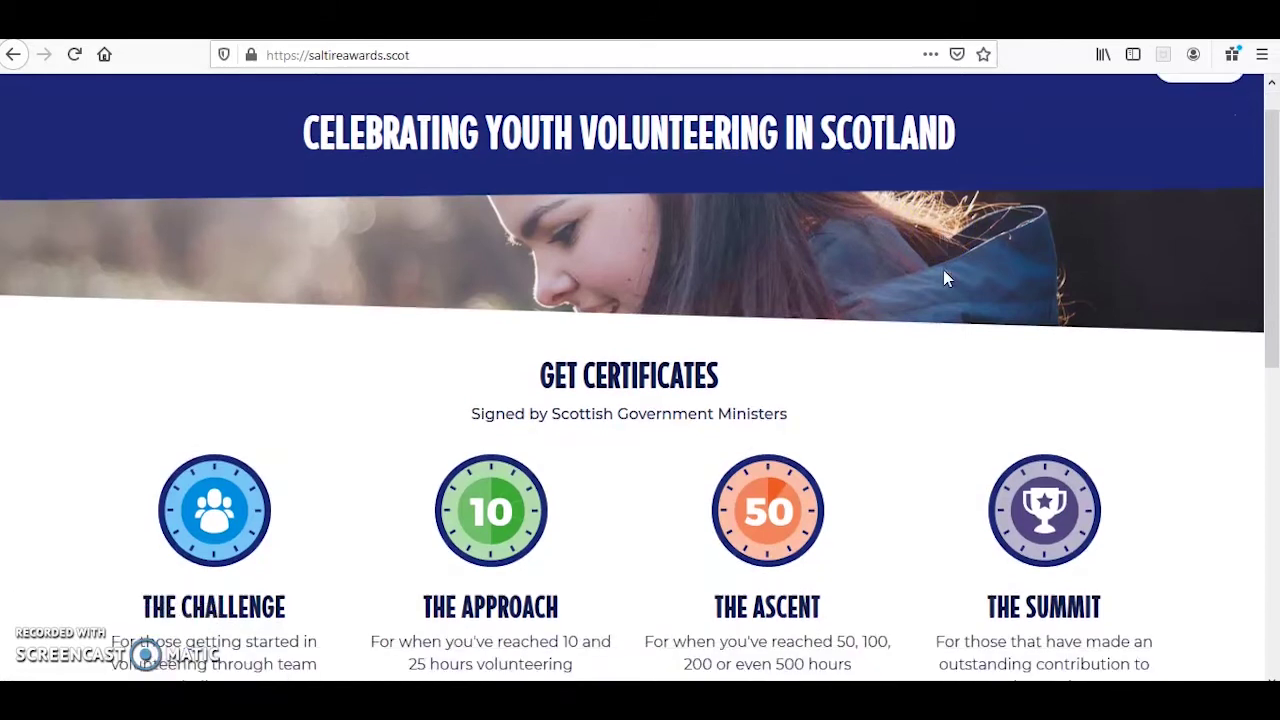
scroll(947, 278, "down", 3)
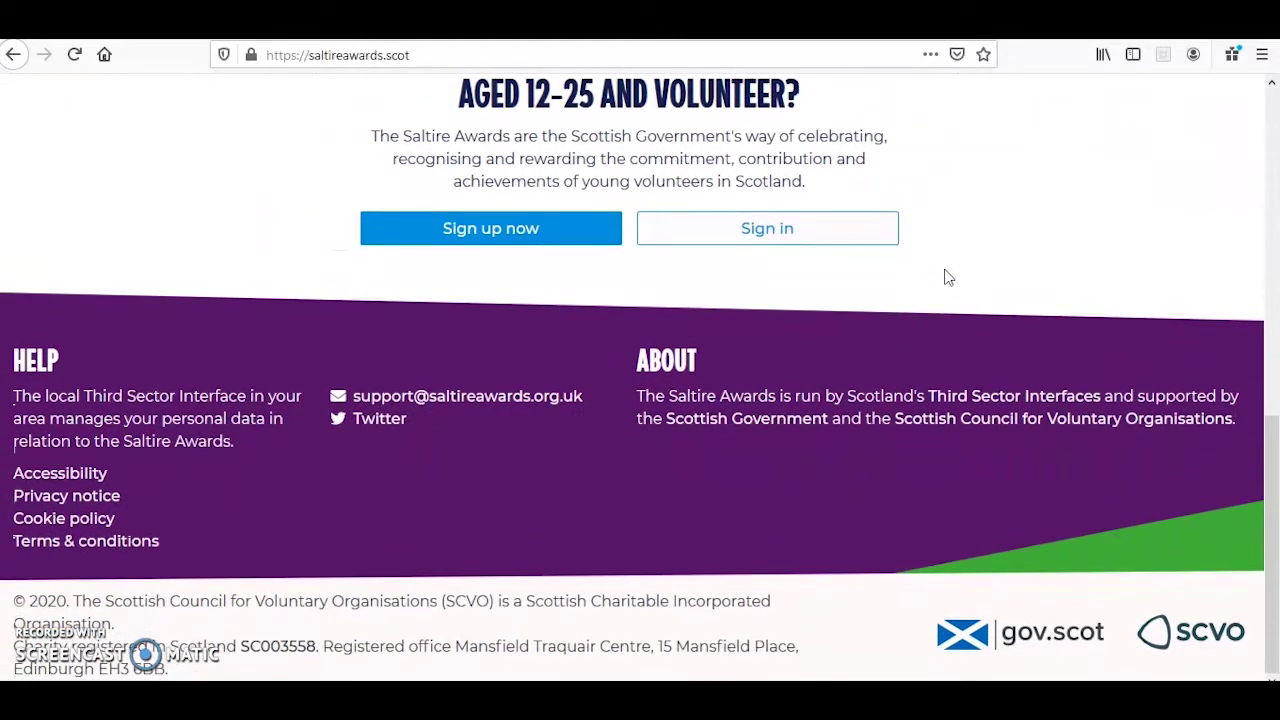
scroll(946, 272, "up", 10)
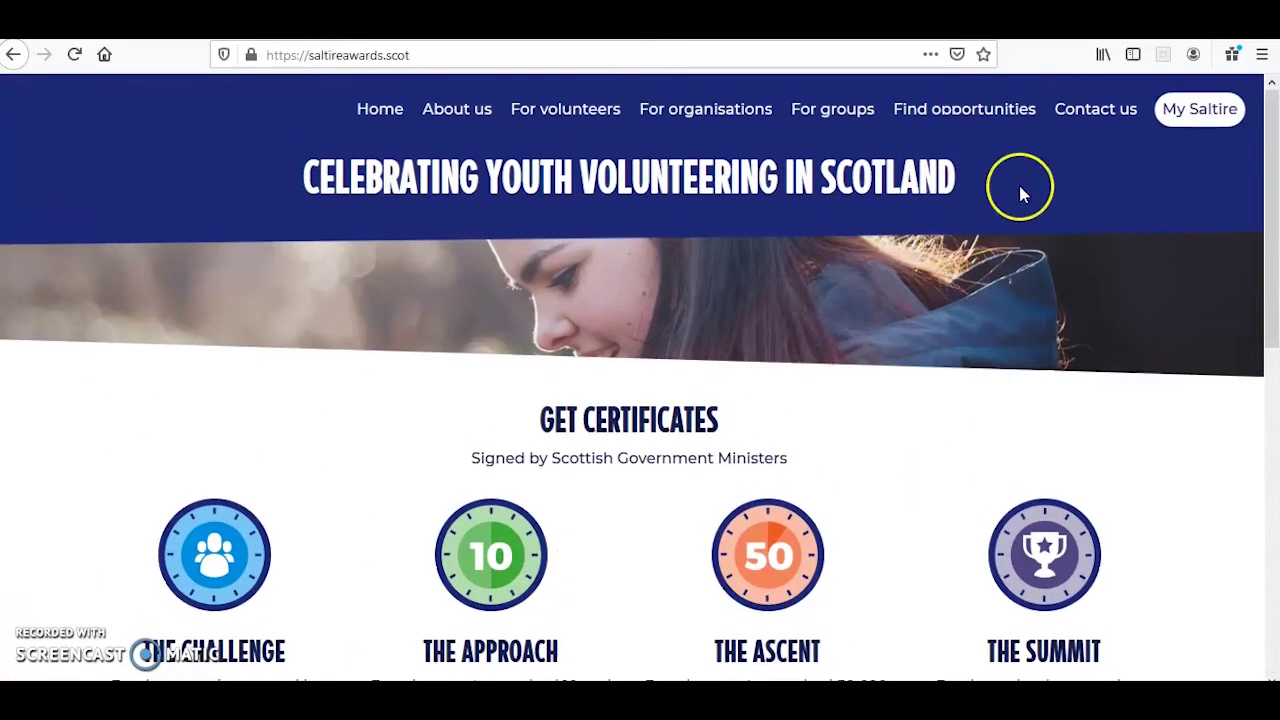
left_click(1175, 112)
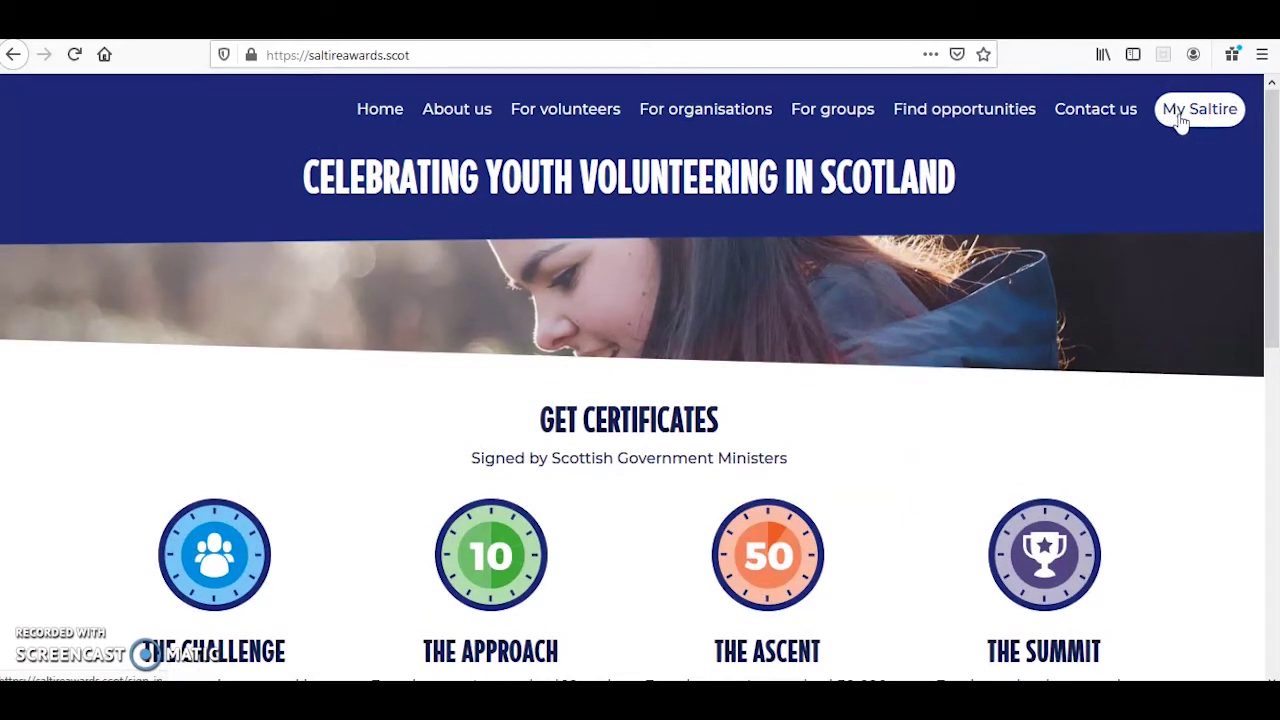
left_click(1182, 118)
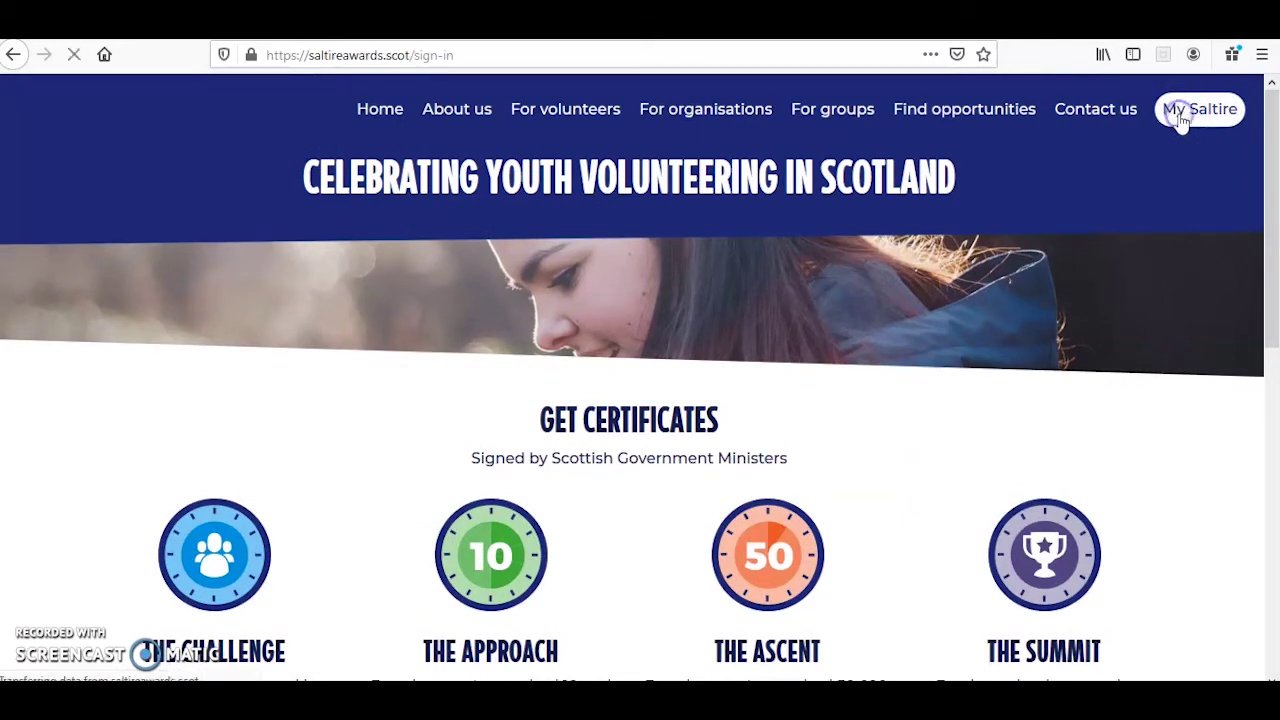
Scroll down the sign-in page and follow 'Sign up for a free account'
left_click(1167, 180)
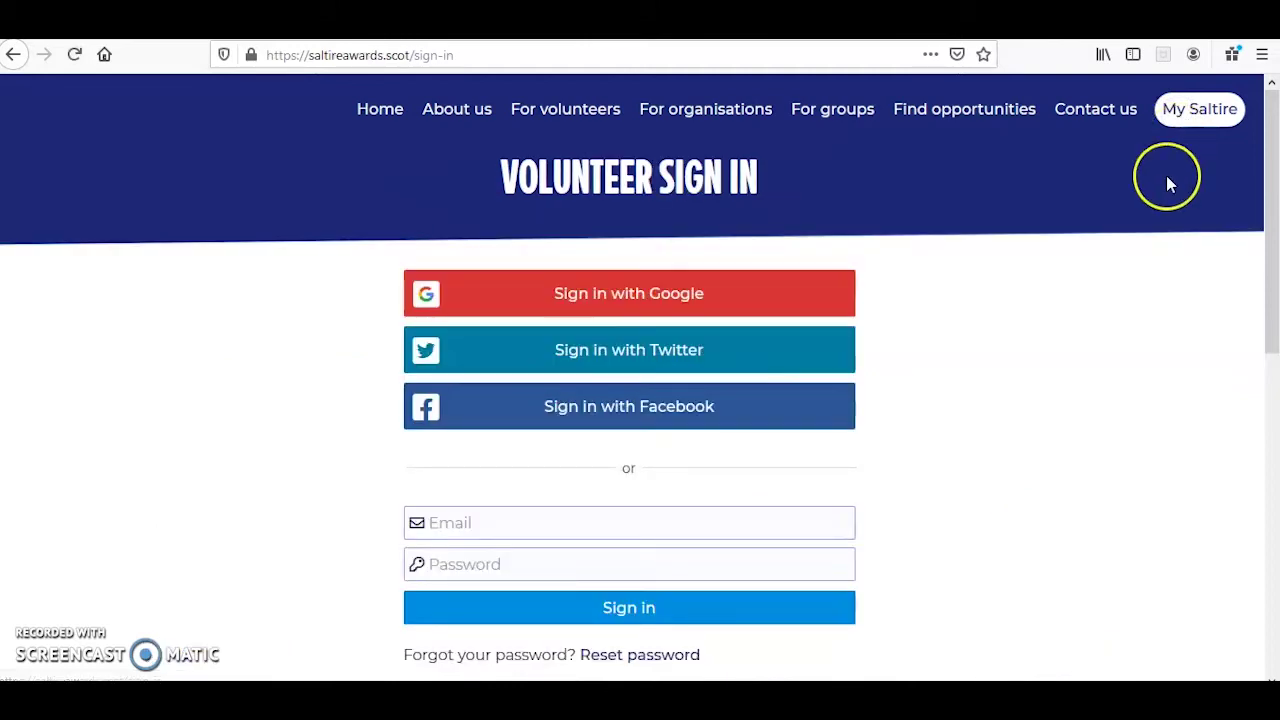
scroll(1080, 200, "down", 3)
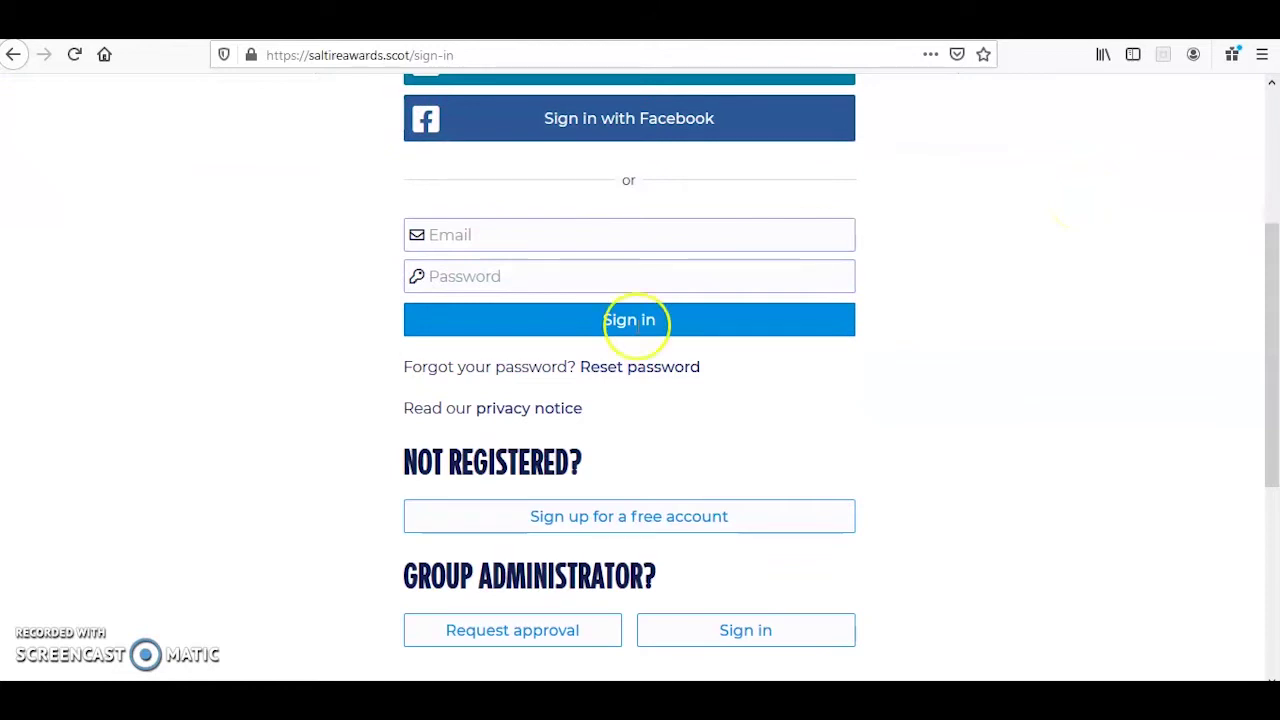
left_click(566, 518)
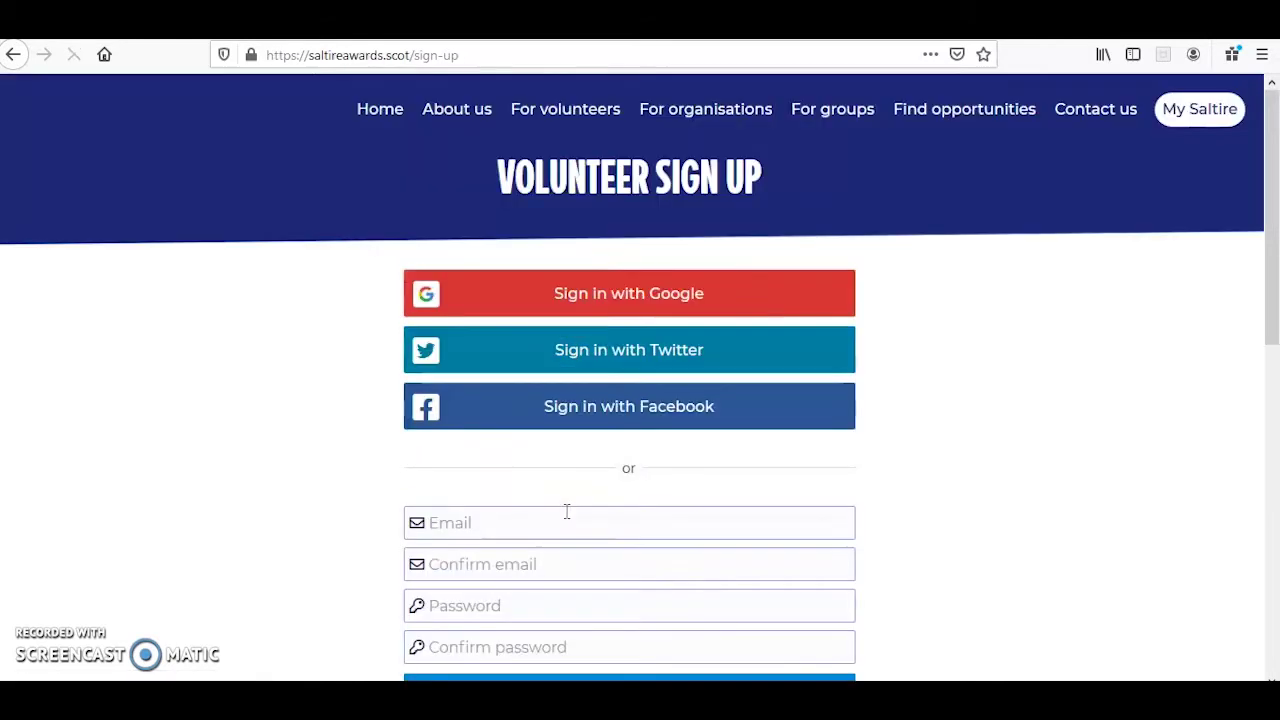
left_click(992, 378)
Leave the Volunteer Sign Up form via 'Already have an account? Sign in'
scroll(994, 370, "down", 2)
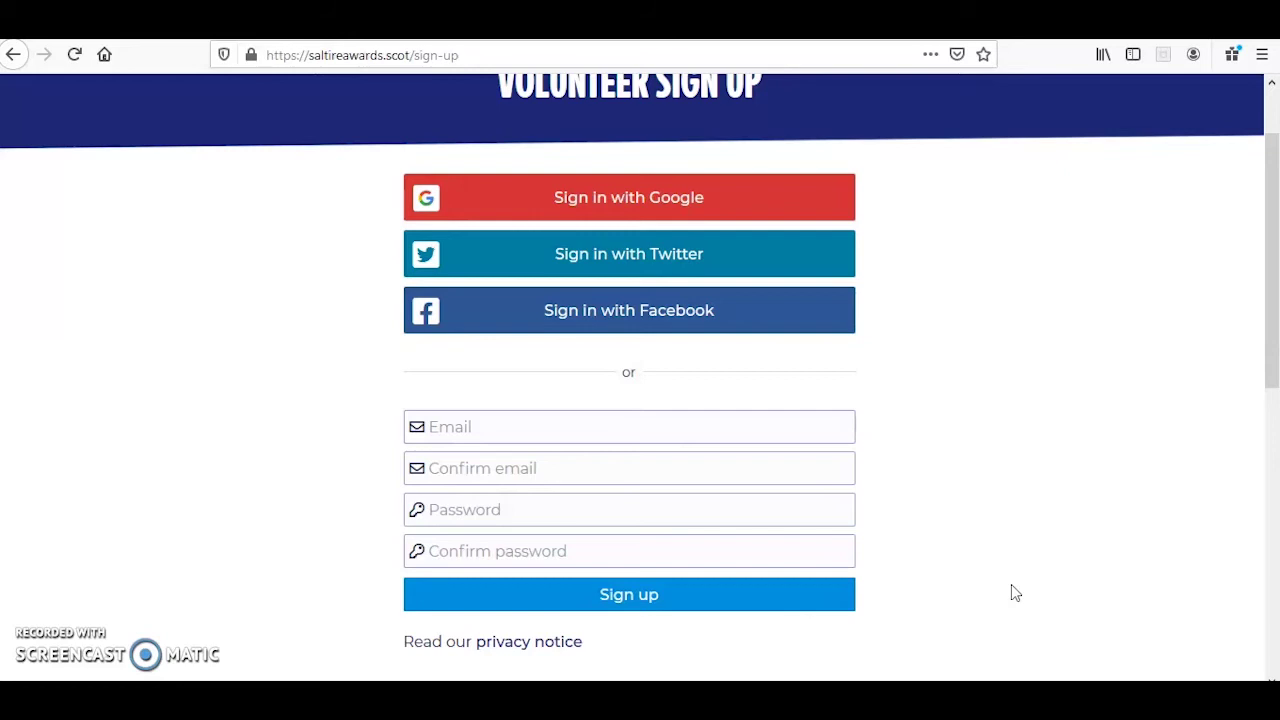
left_click(978, 447)
left_click(971, 449)
left_click(970, 432)
scroll(966, 417, "down", 2)
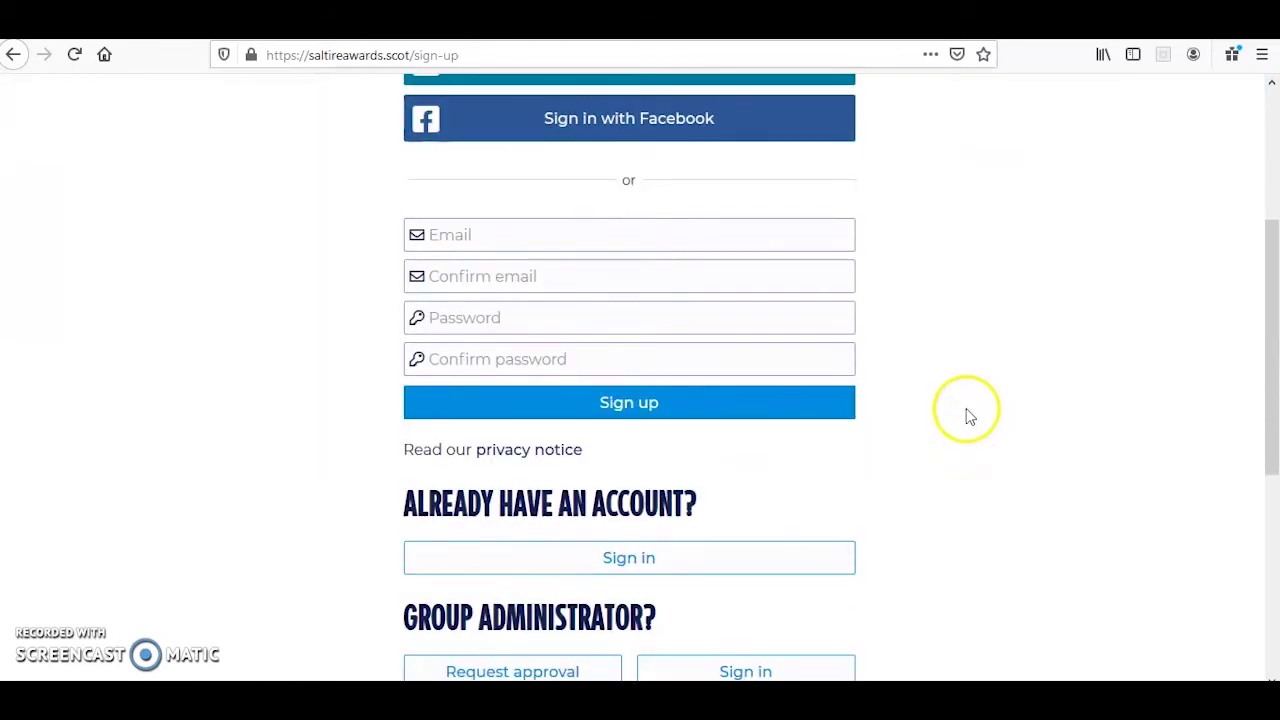
scroll(966, 414, "down", 1)
left_click(634, 466)
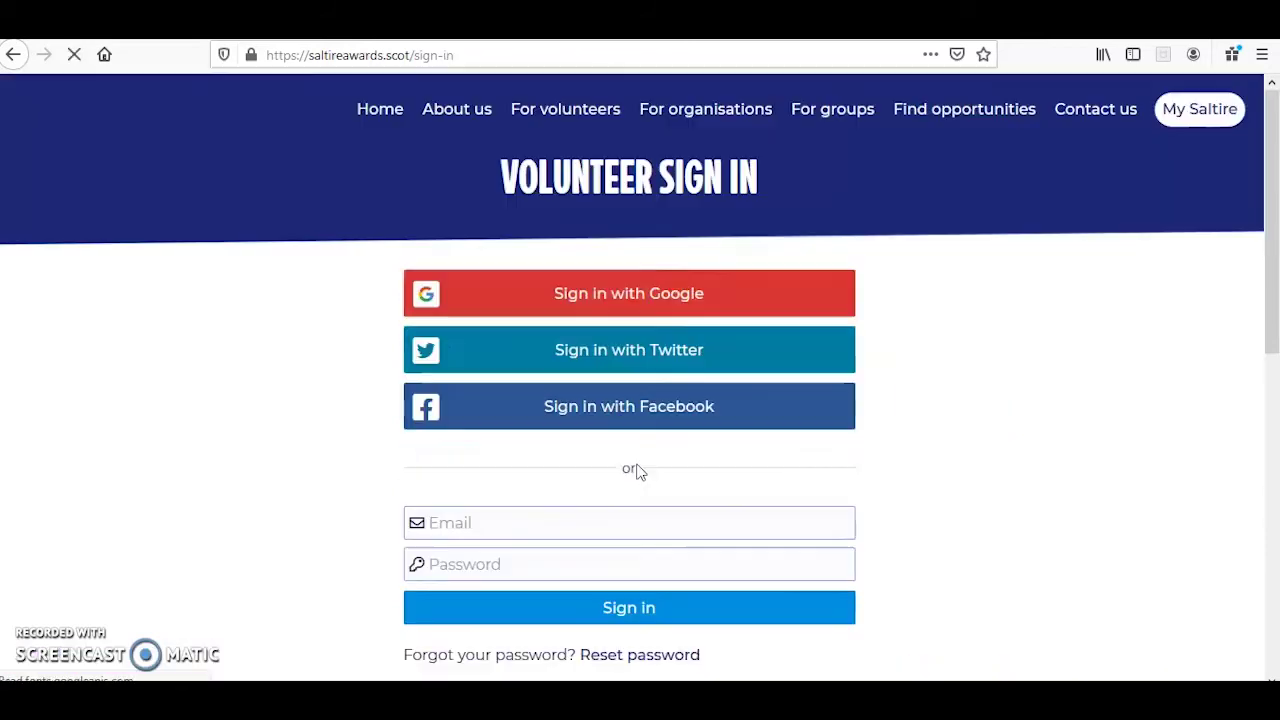
Sign in with the saved volunteer login to reach the dashboard showing 200 hours logged
left_click(617, 480)
left_click(570, 527)
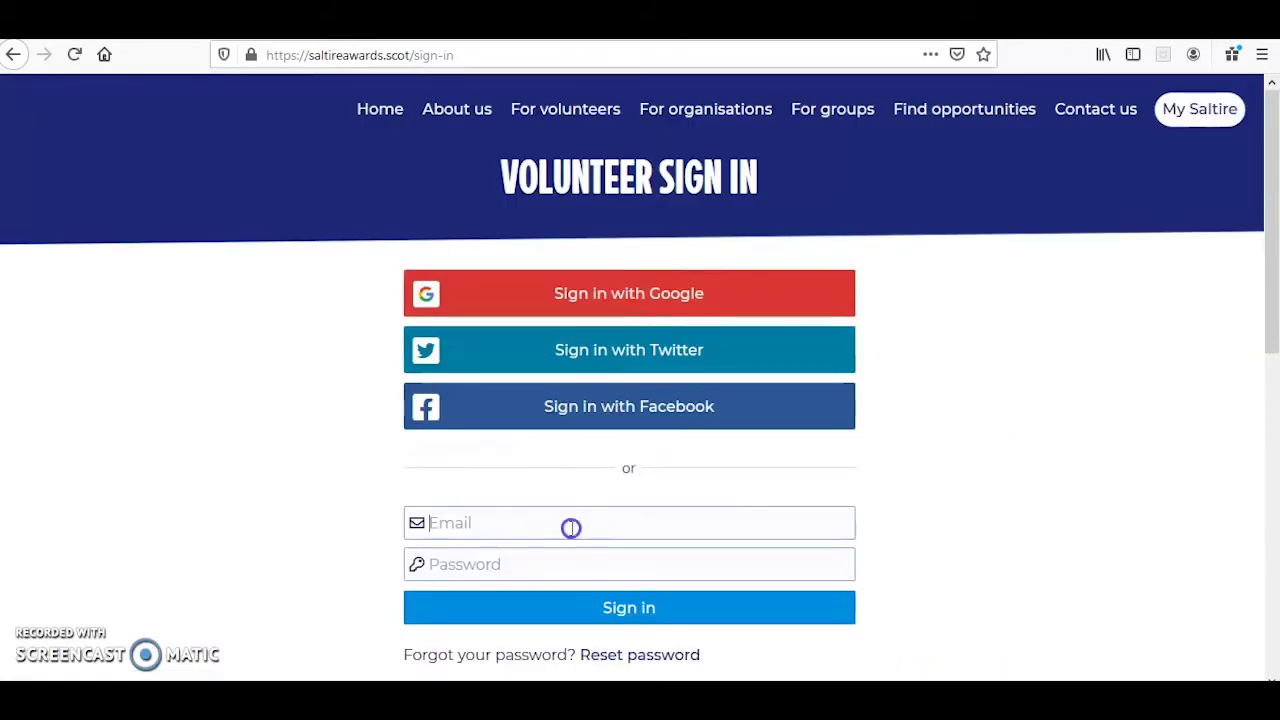
left_click(543, 596)
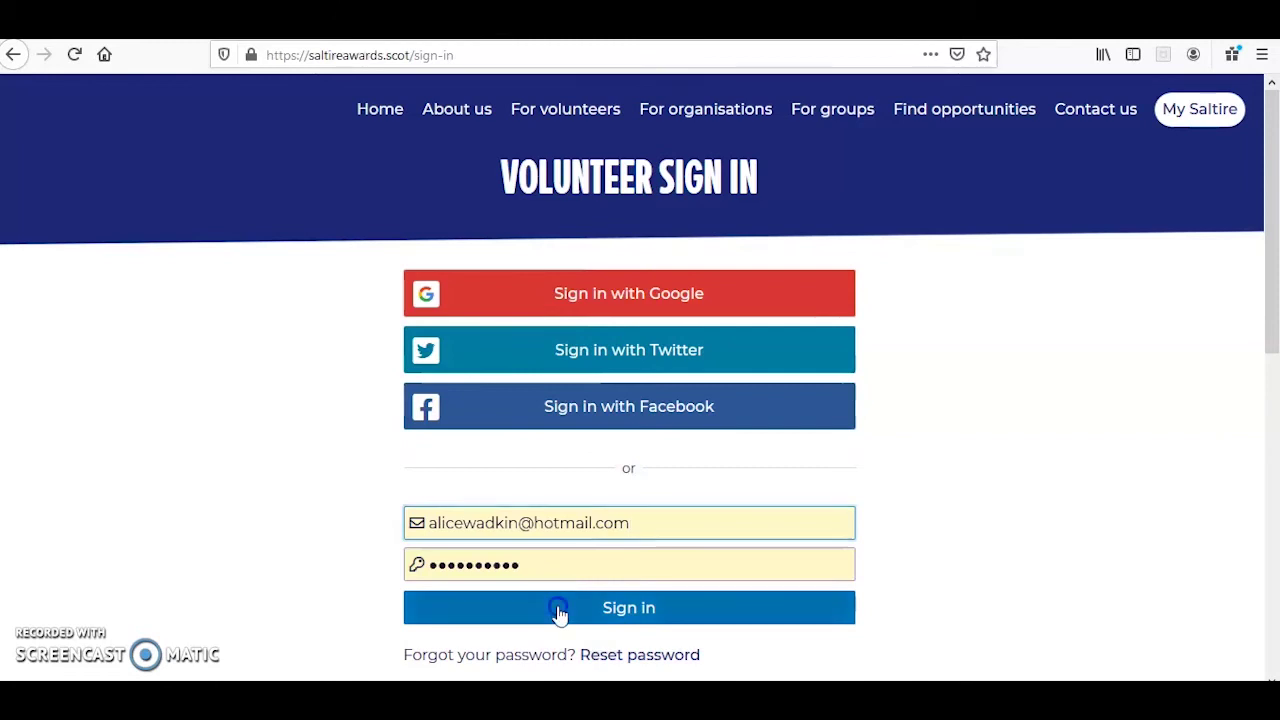
left_click(558, 612)
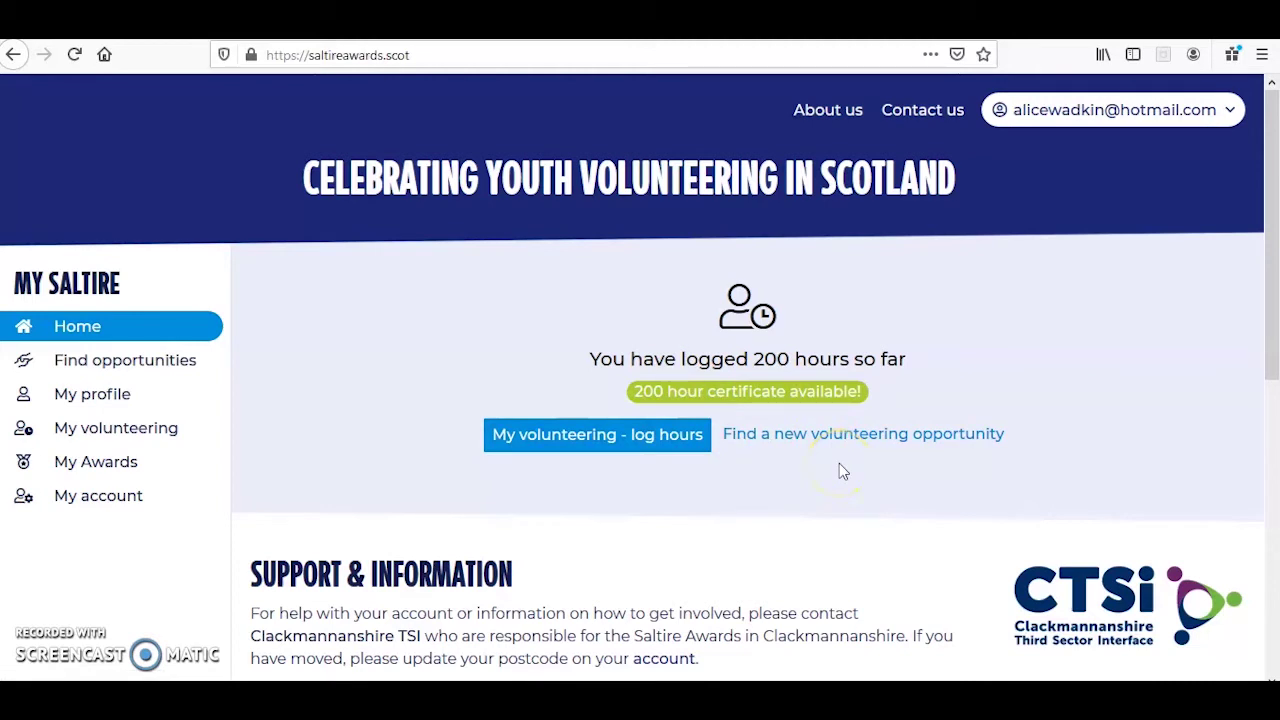
left_click(92, 432)
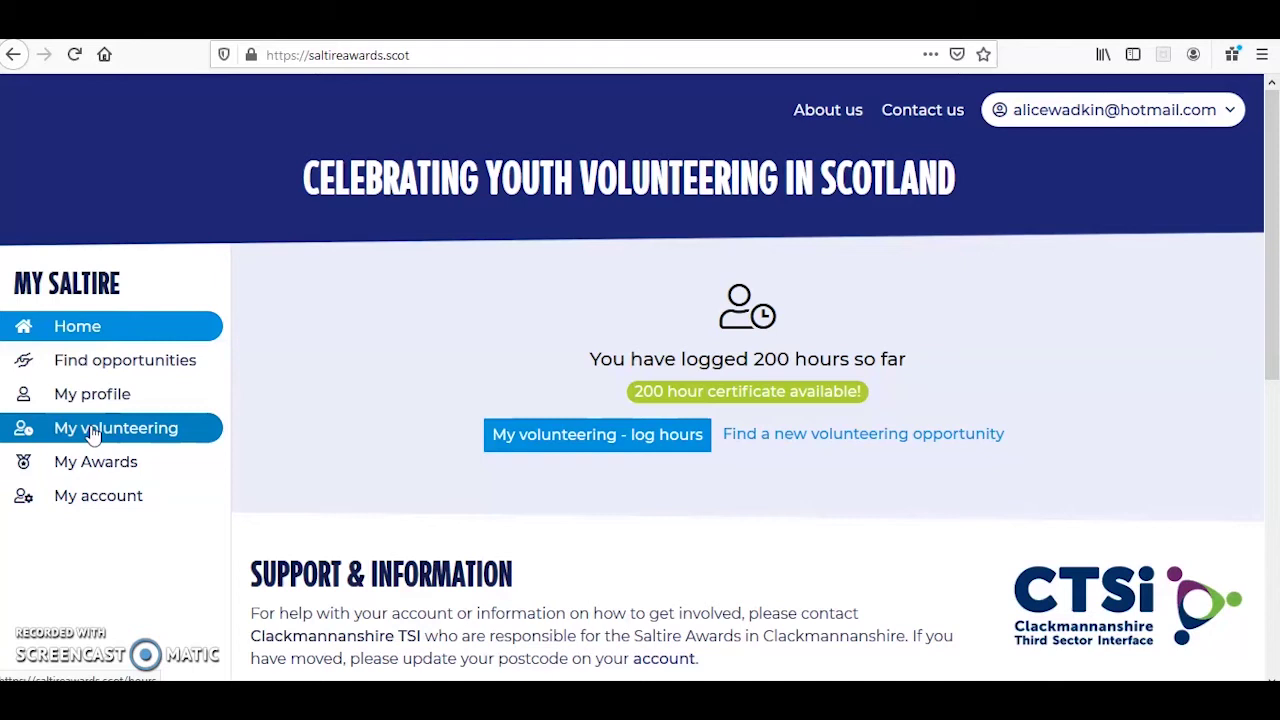
Look through each organisation's hours card on My volunteering, then open 'Add an organisation'
left_click(92, 432)
left_click(1064, 377)
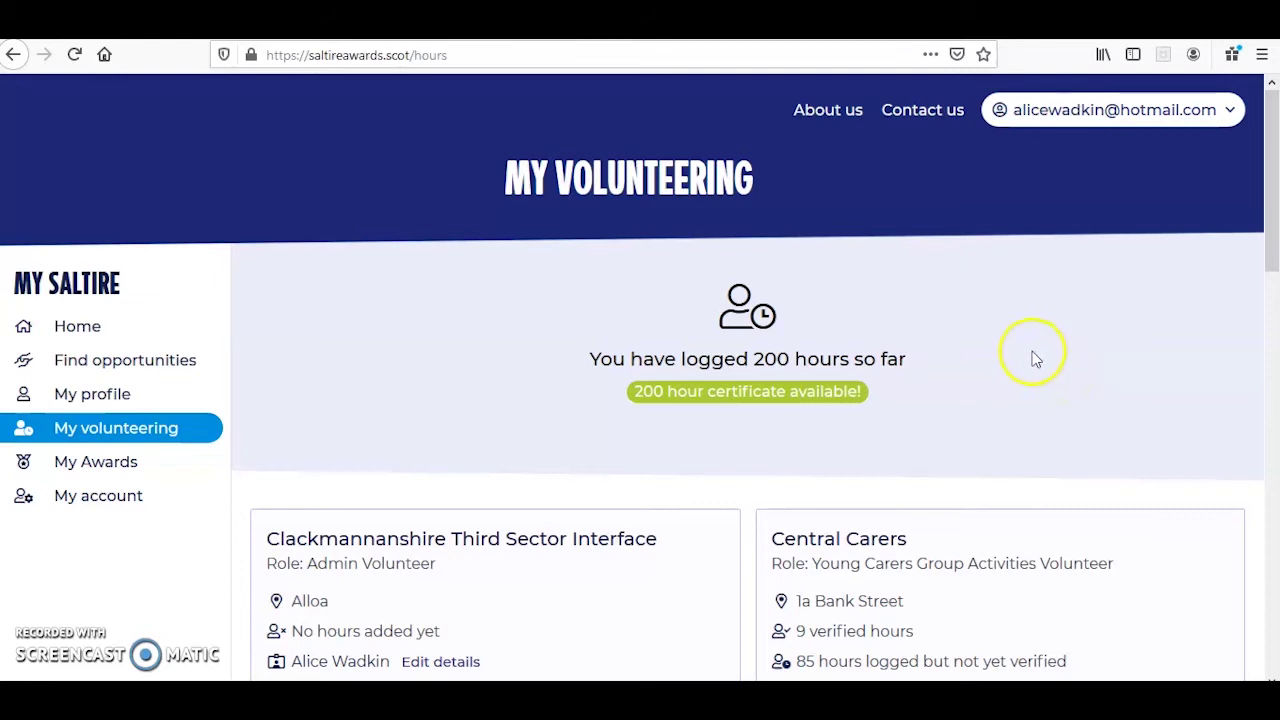
scroll(1037, 352, "down", 3)
scroll(1025, 348, "down", 8)
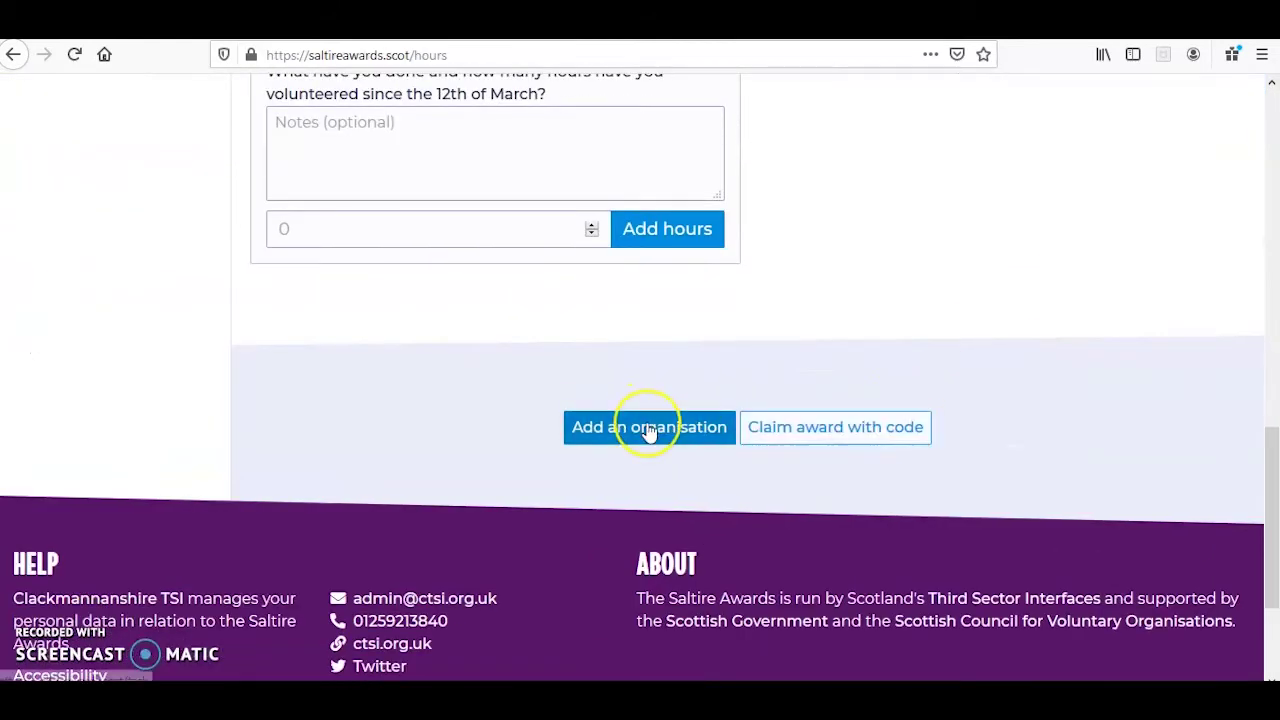
left_click(648, 430)
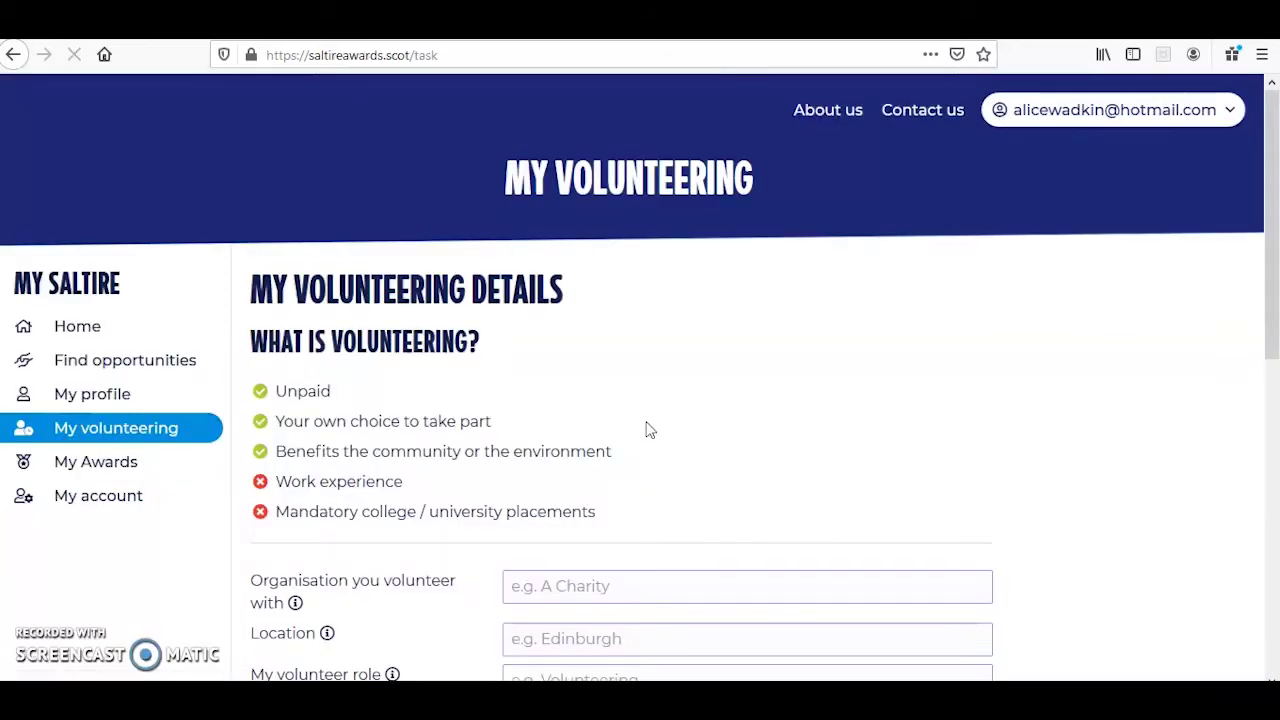
left_click(857, 369)
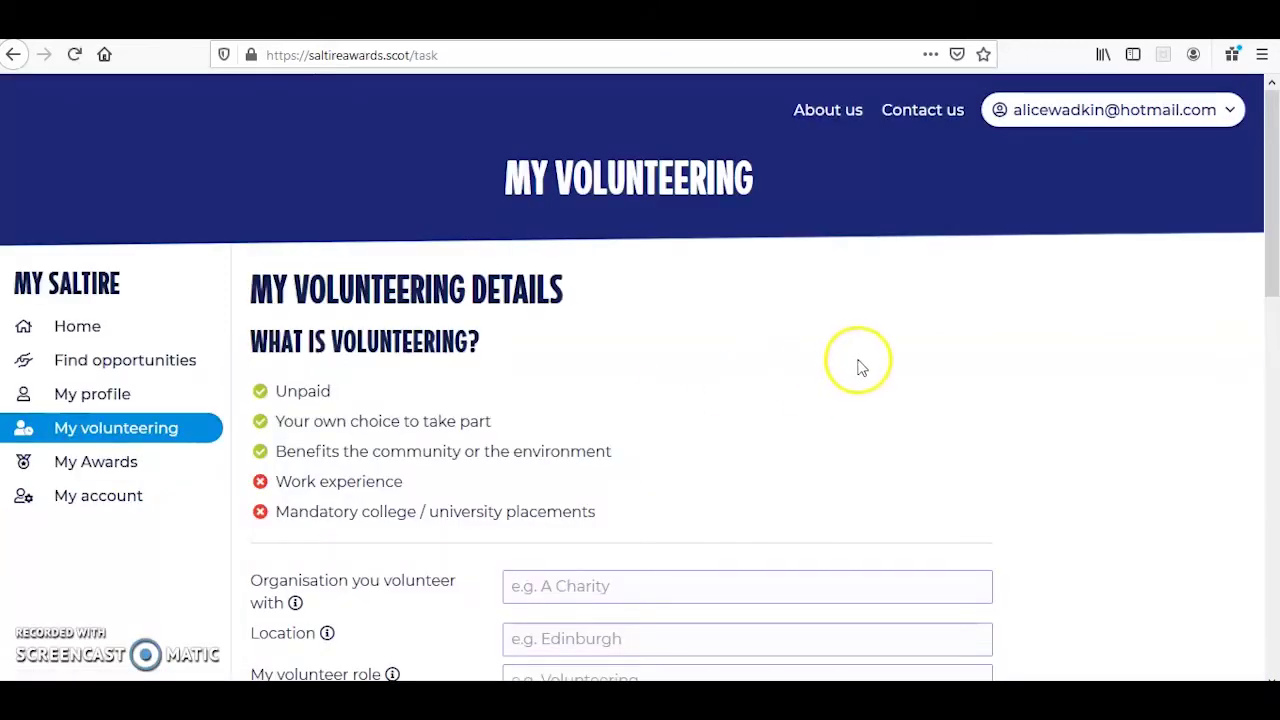
left_click(860, 362)
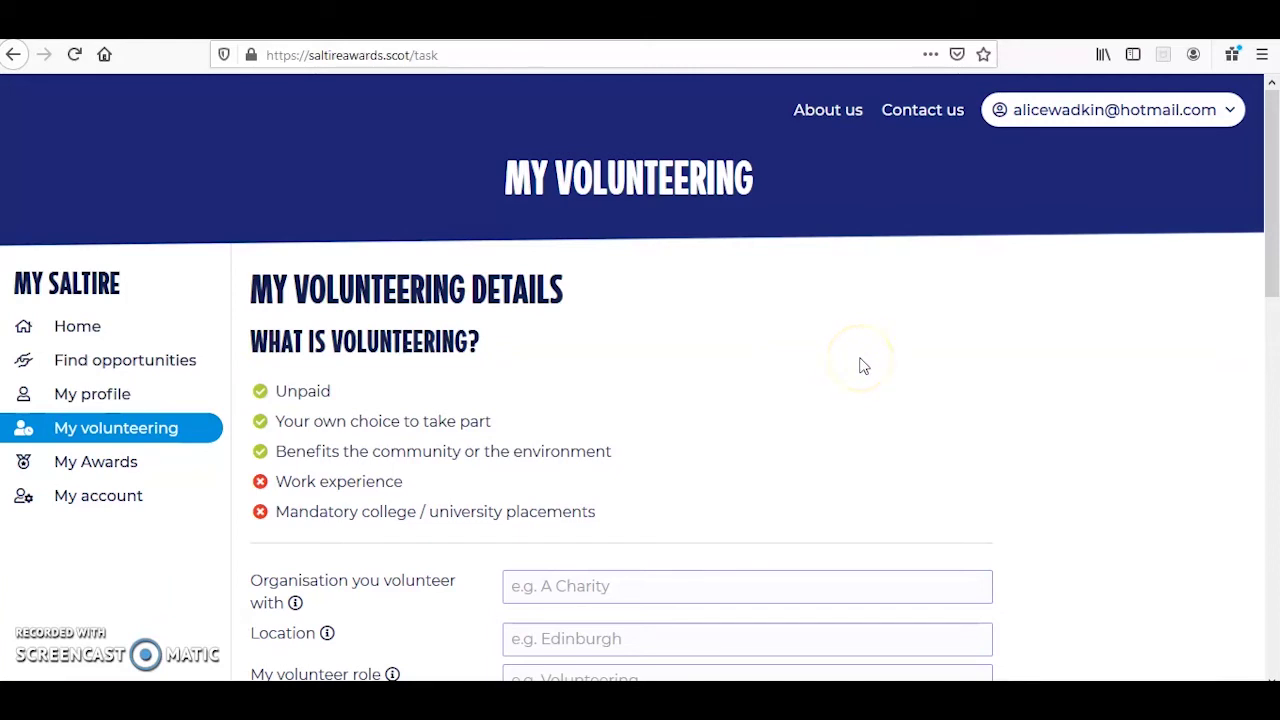
scroll(863, 360, "down", 3)
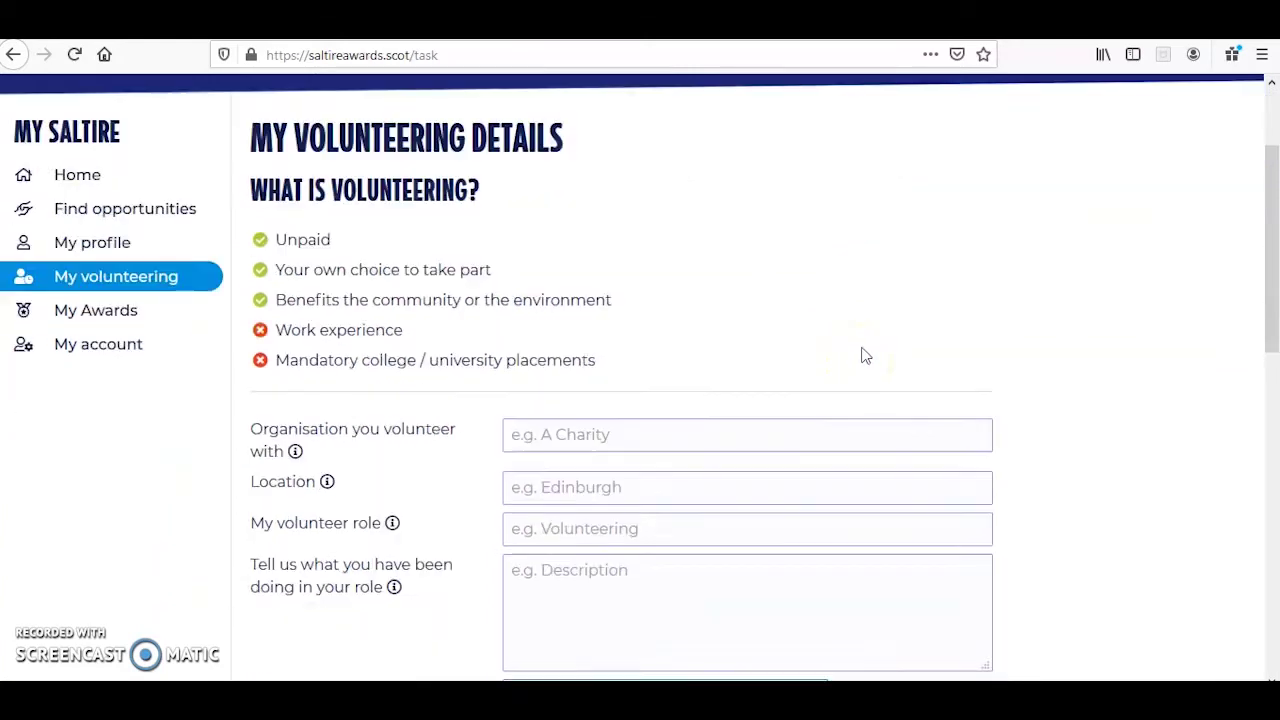
left_click(693, 380)
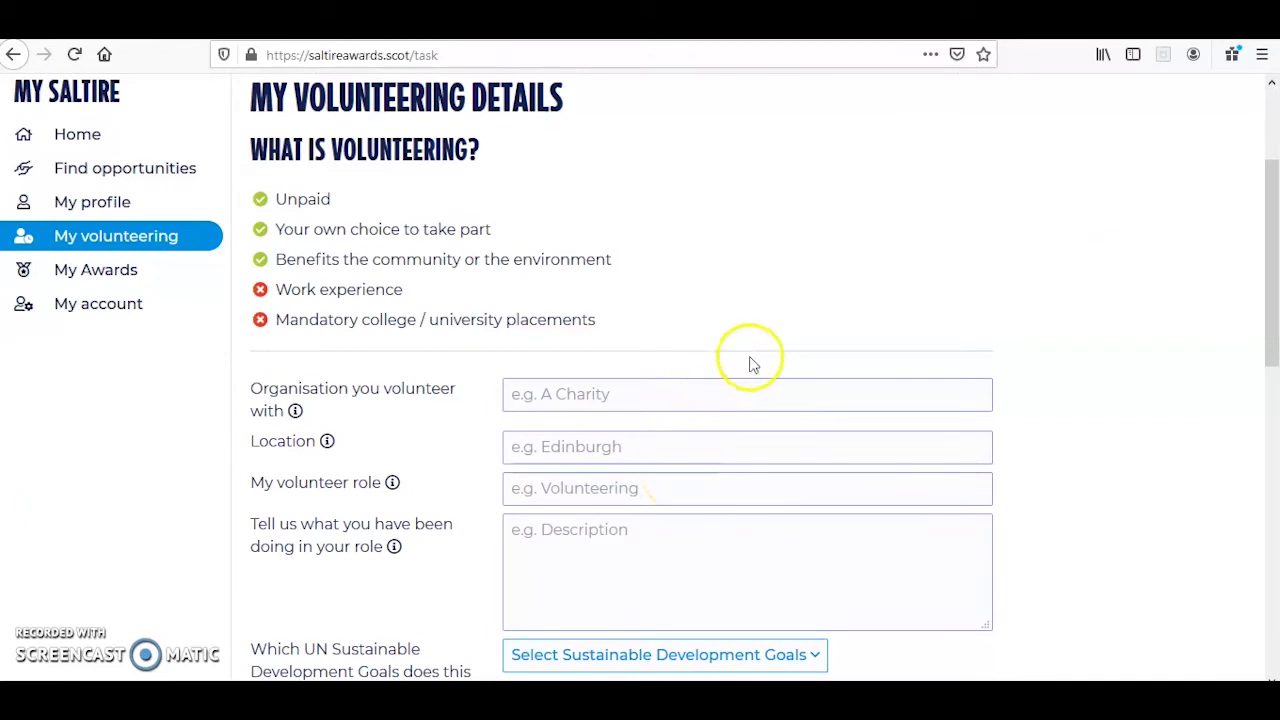
scroll(755, 360, "down", 2)
scroll(757, 359, "down", 5)
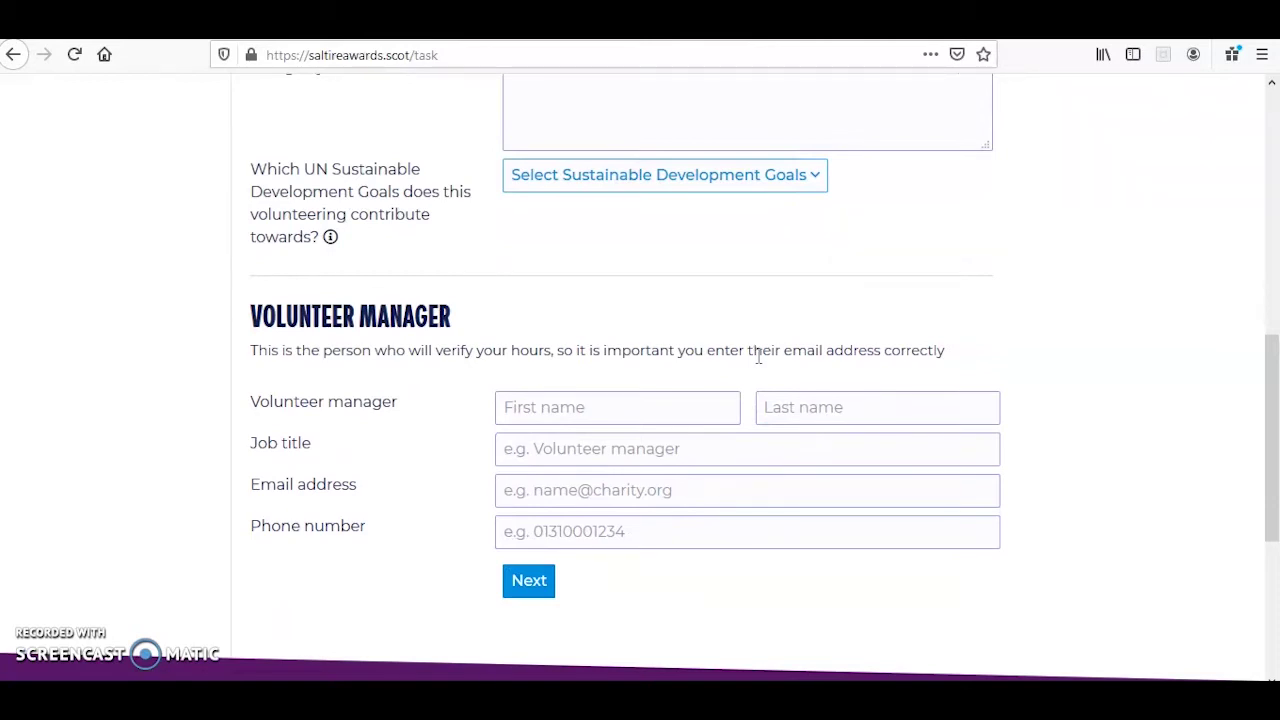
left_click(770, 356)
scroll(772, 350, "down", 2)
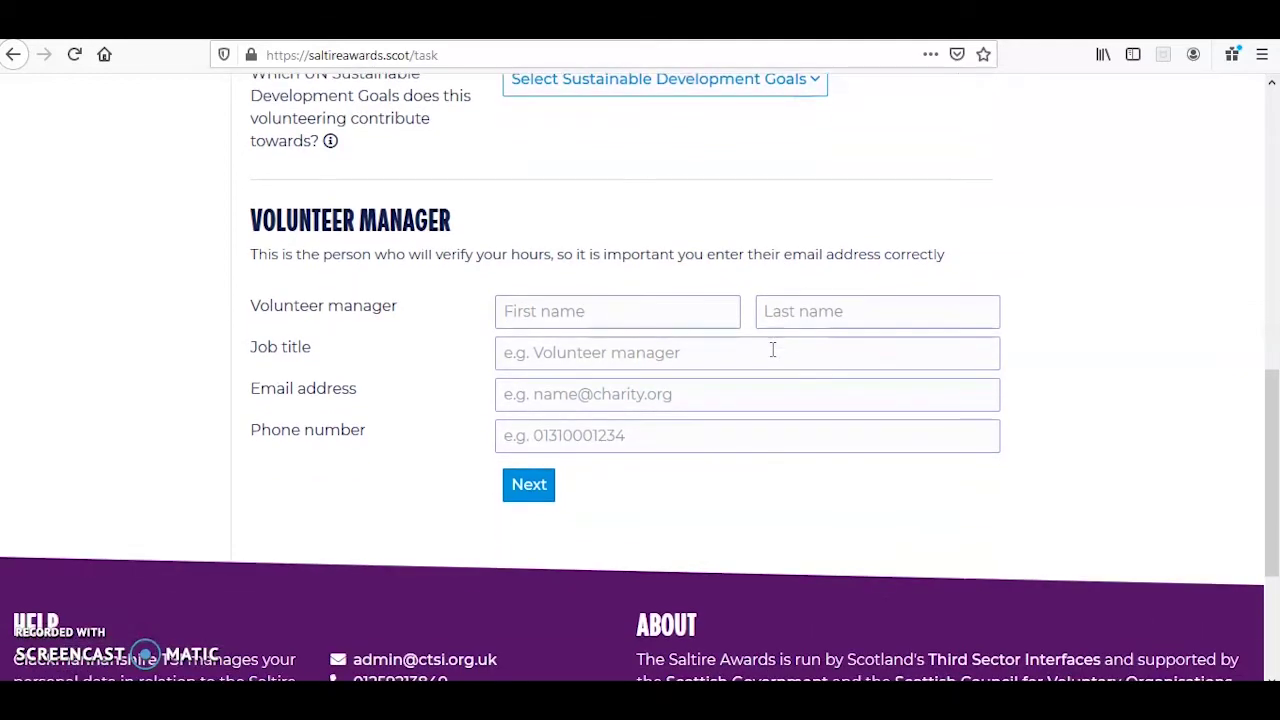
left_click(585, 436)
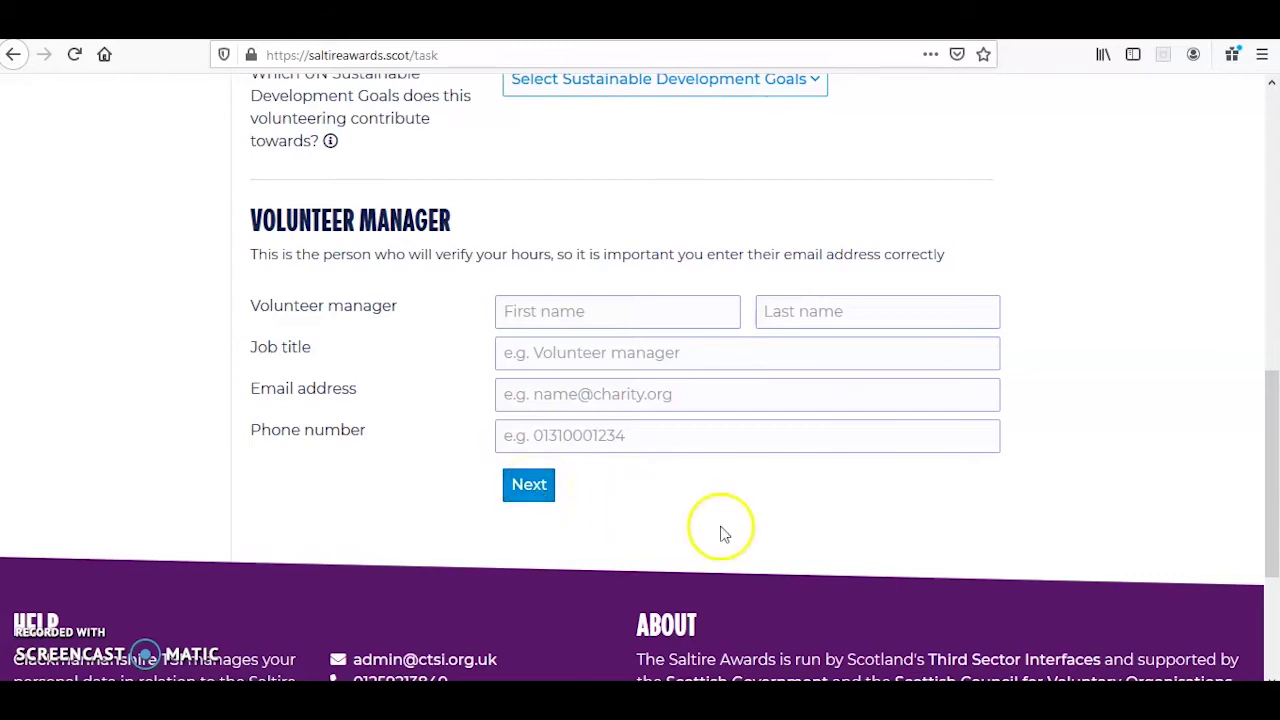
scroll(720, 531, "up", 10)
scroll(722, 534, "up", 5)
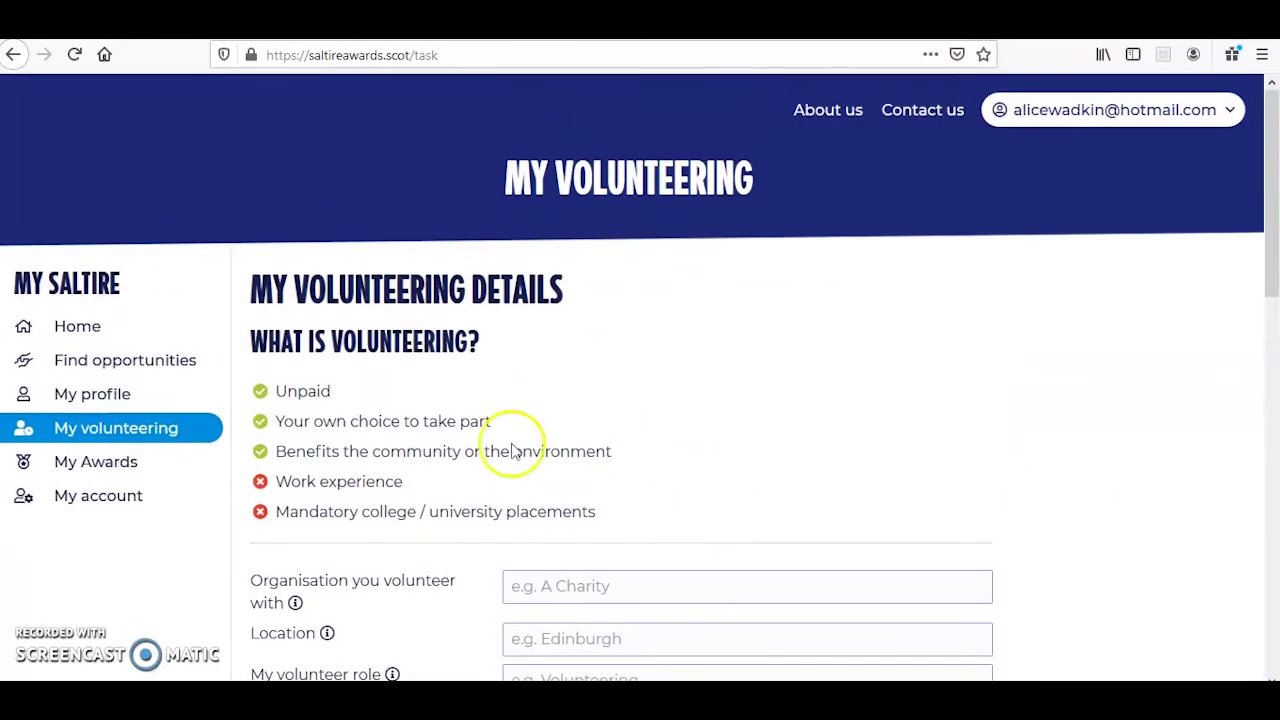
View the organisation hours cards and their Add hours fields on My volunteering, then scroll back up
left_click(60, 430)
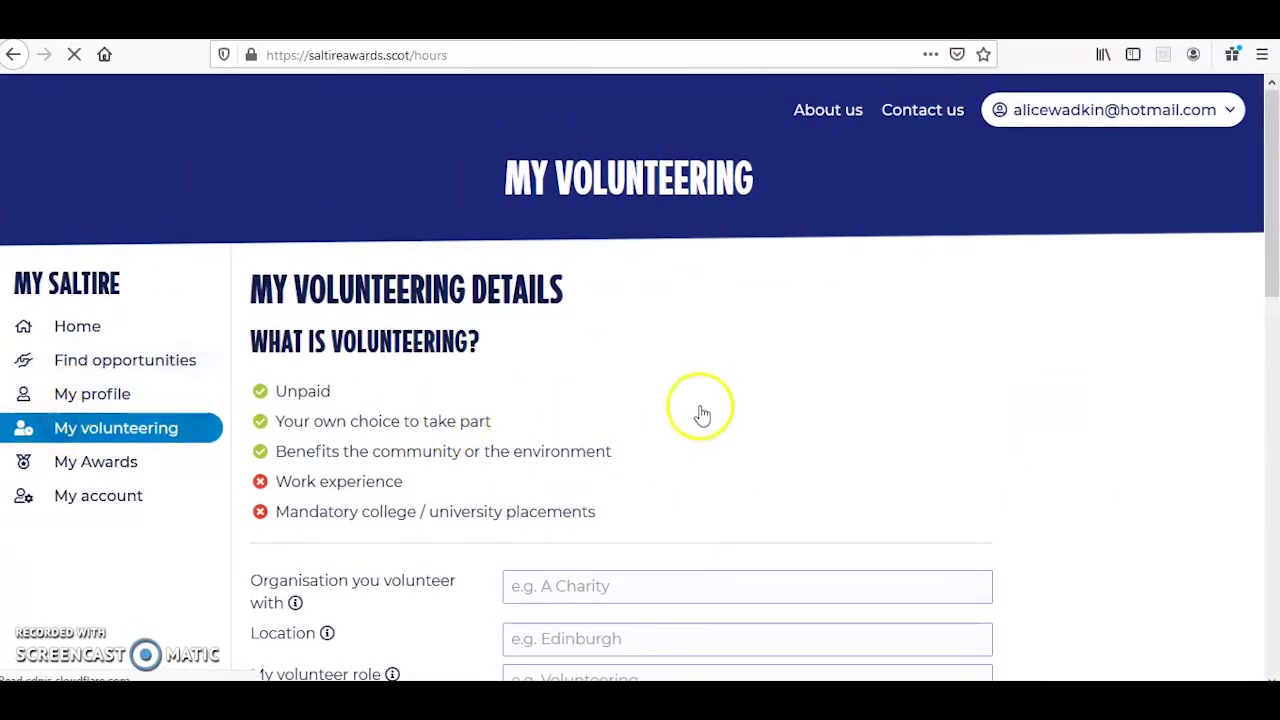
scroll(528, 467, "down", 3)
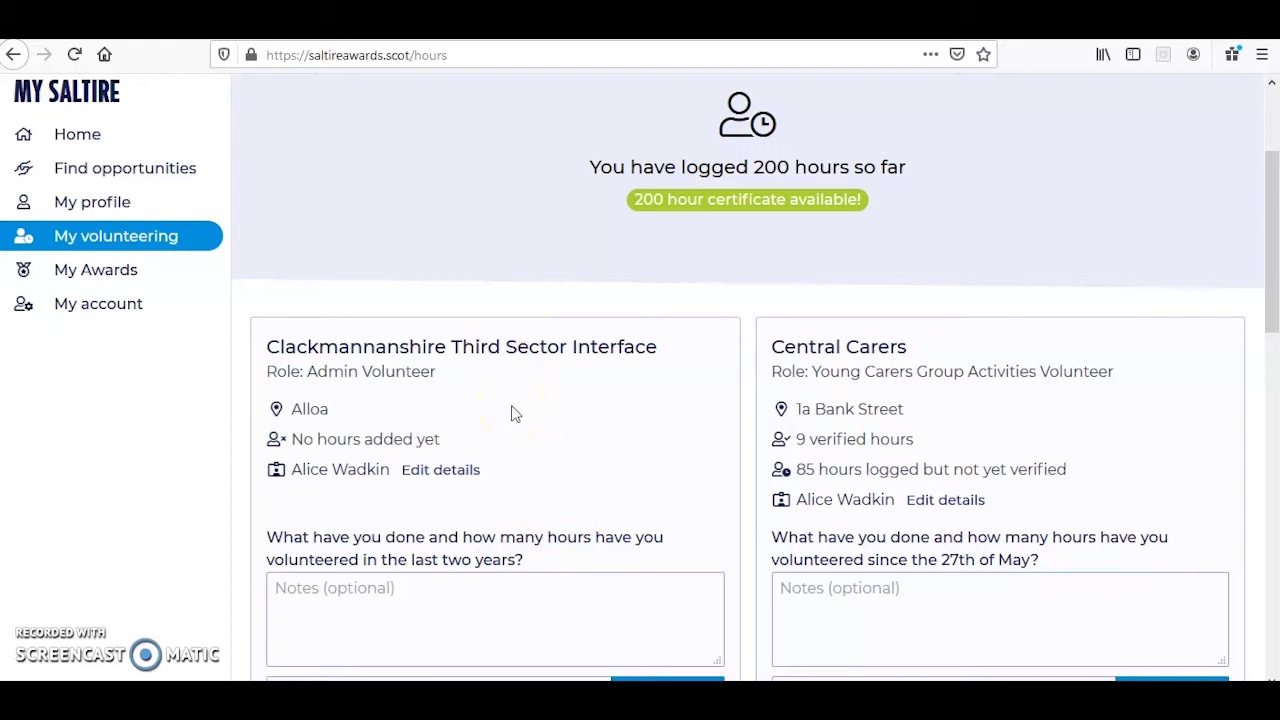
scroll(513, 412, "down", 3)
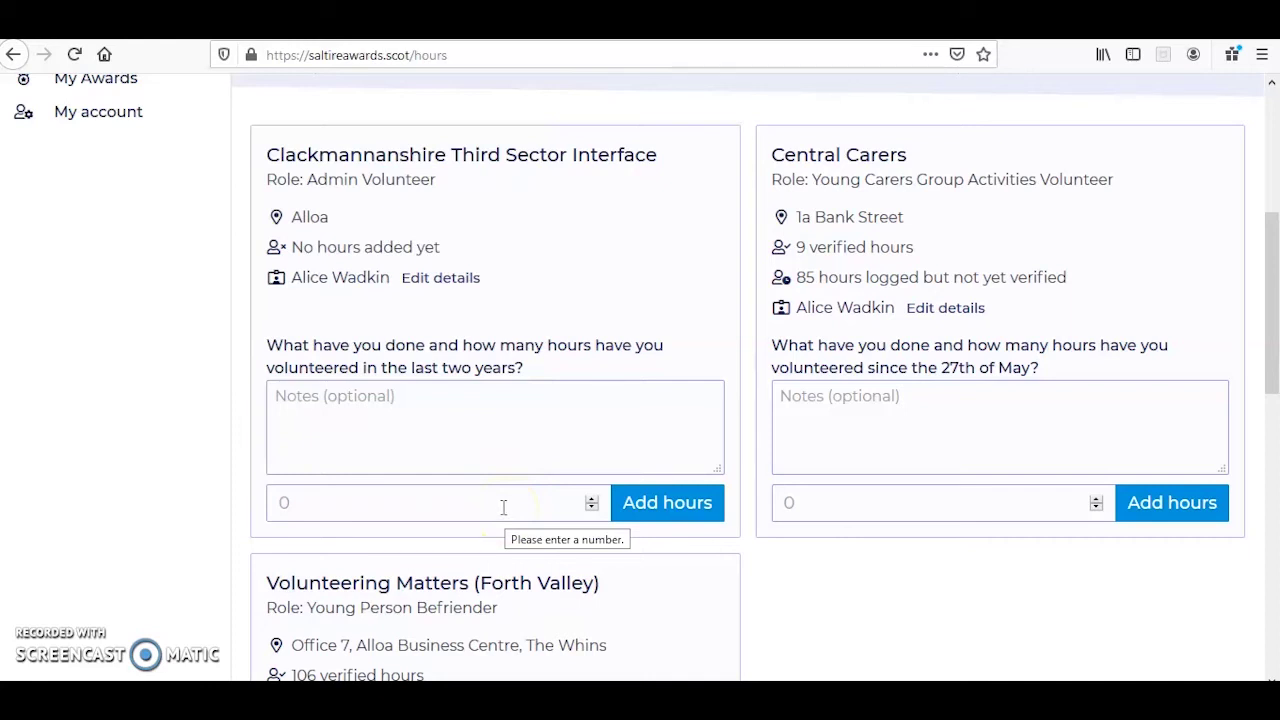
left_click(666, 506)
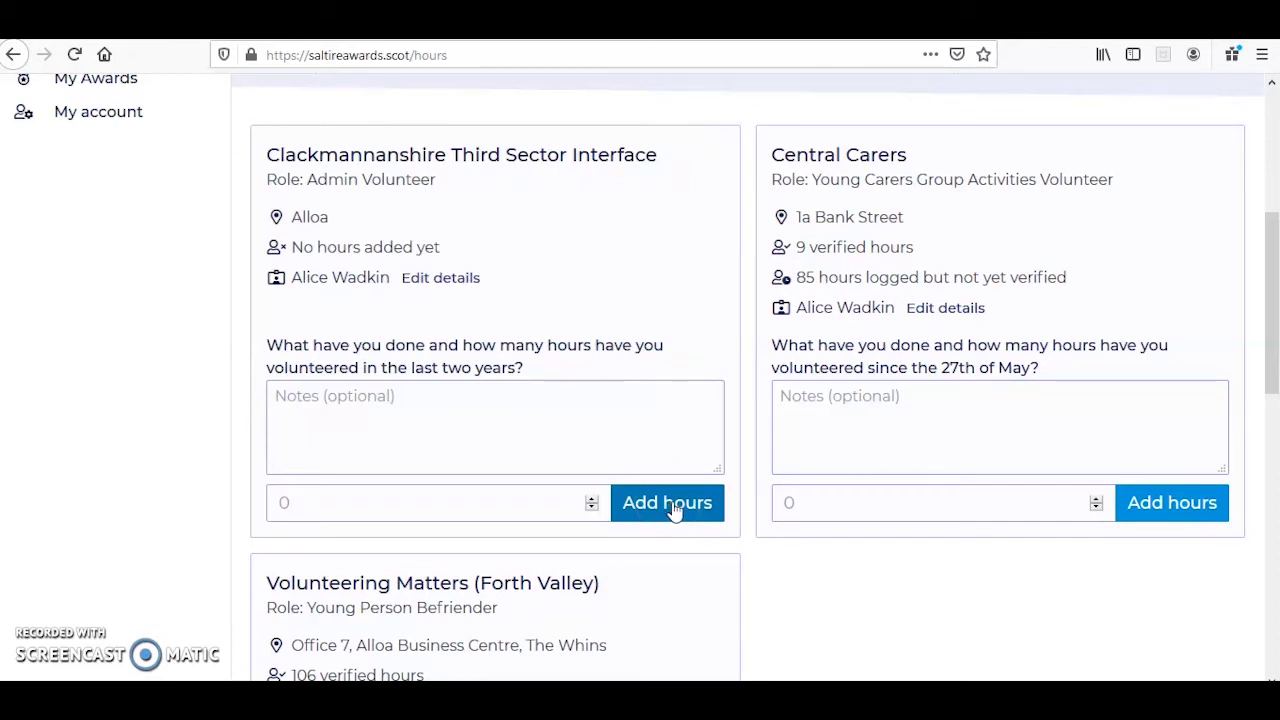
left_click(823, 568)
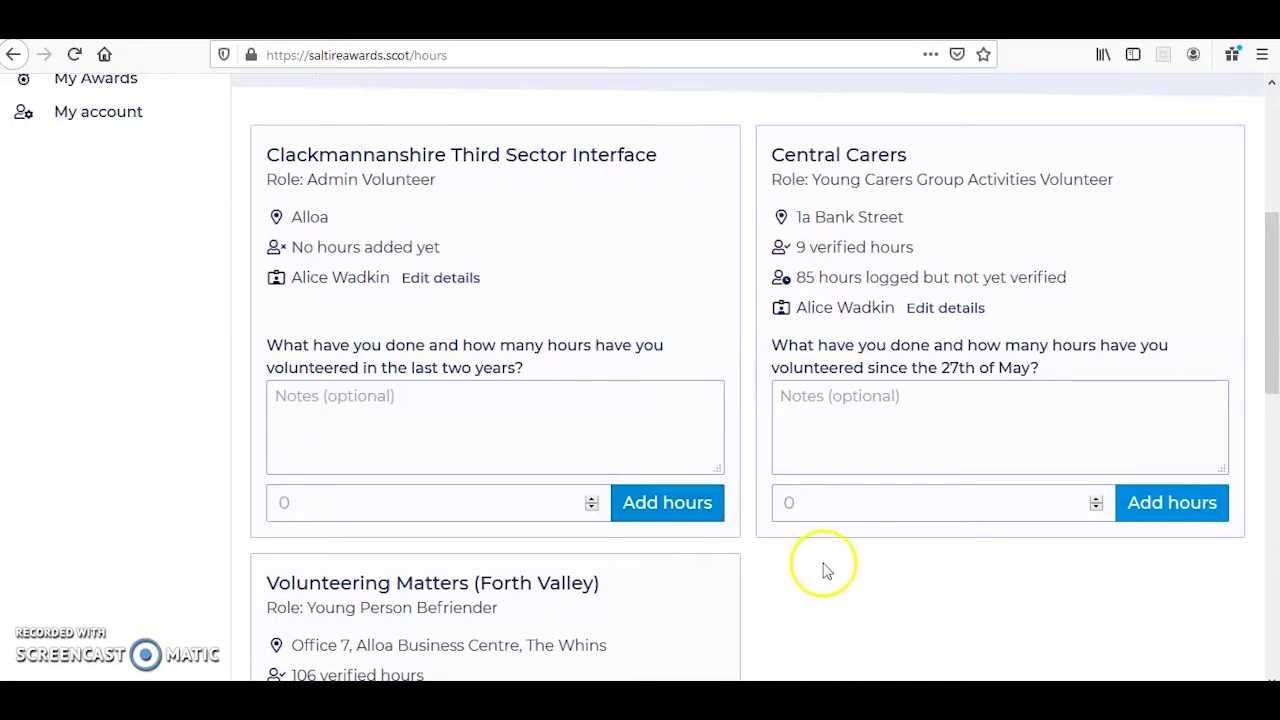
scroll(823, 568, "up", 3)
scroll(823, 568, "up", 3)
left_click(838, 474)
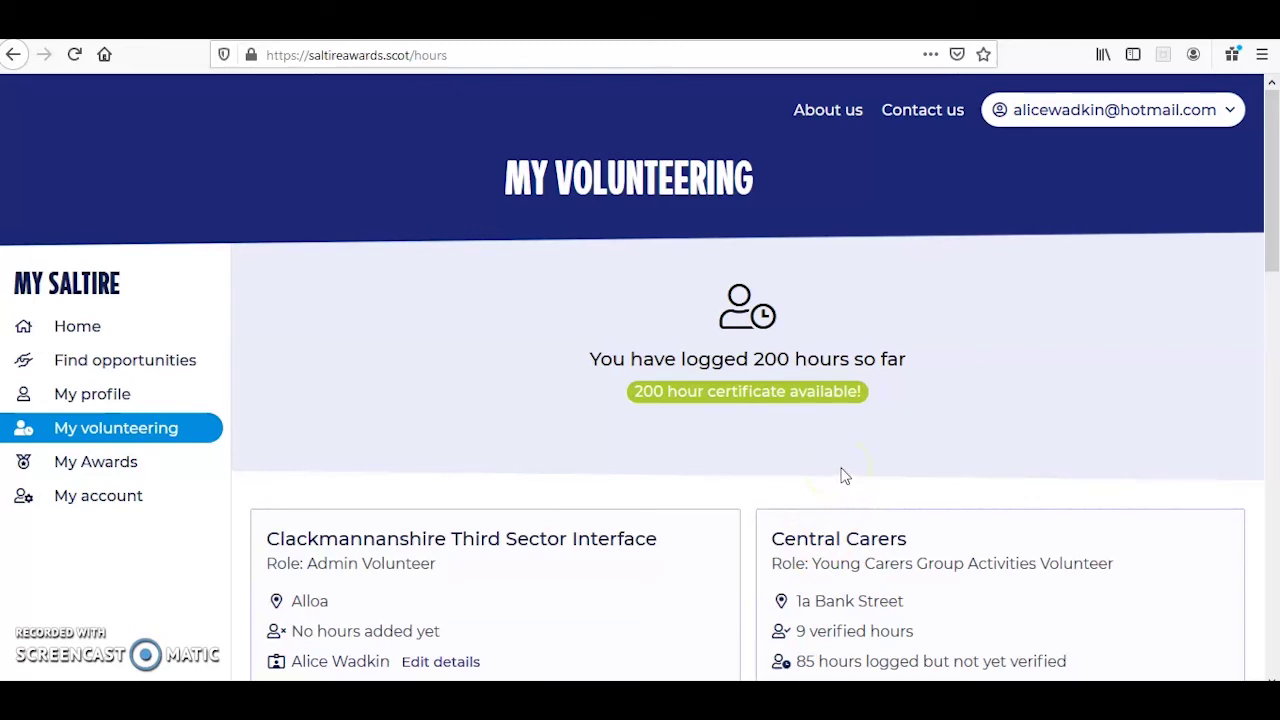
left_click(753, 402)
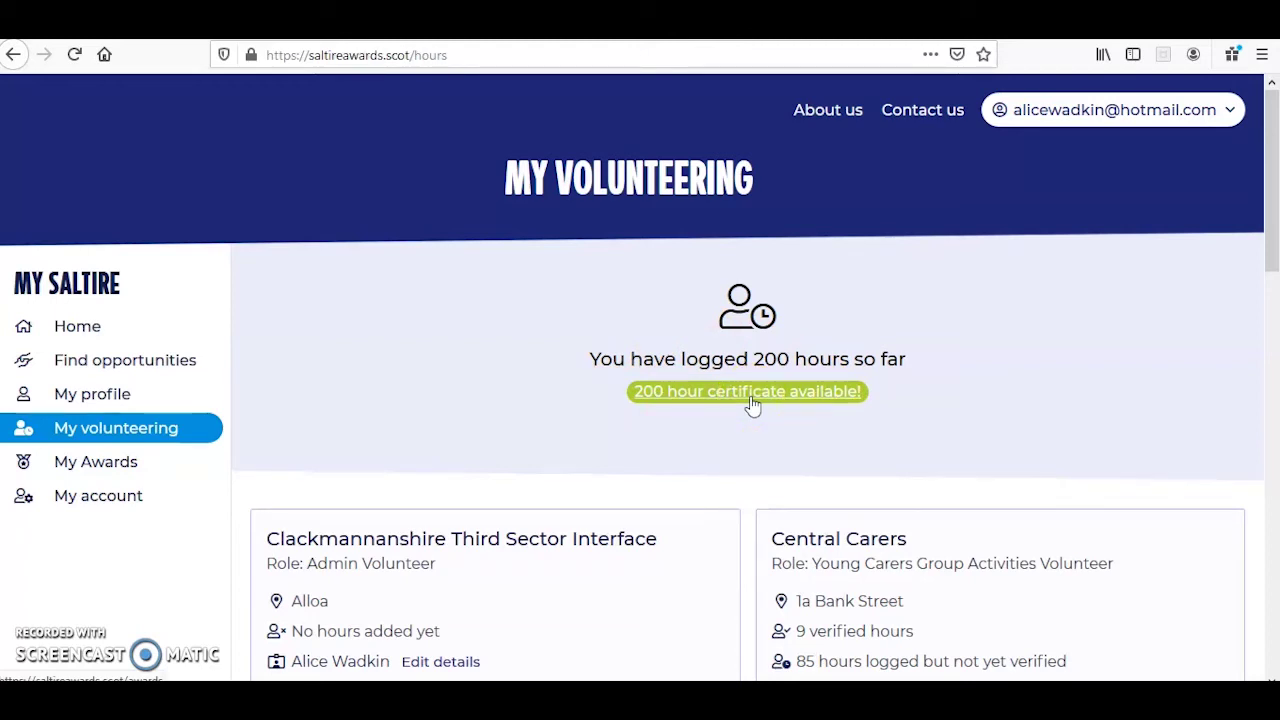
left_click(120, 468)
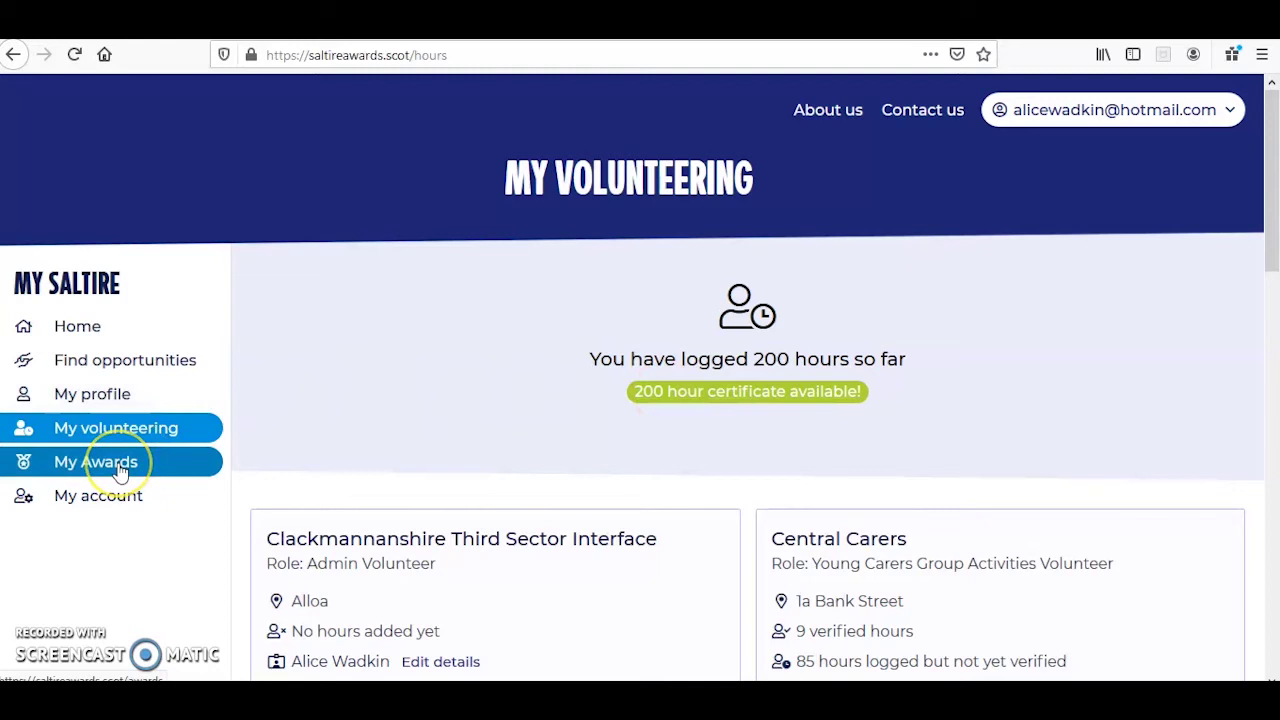
Open My Awards and review The Ascent 100-hour badge and the 200-hour Claim this certificate option
left_click(120, 468)
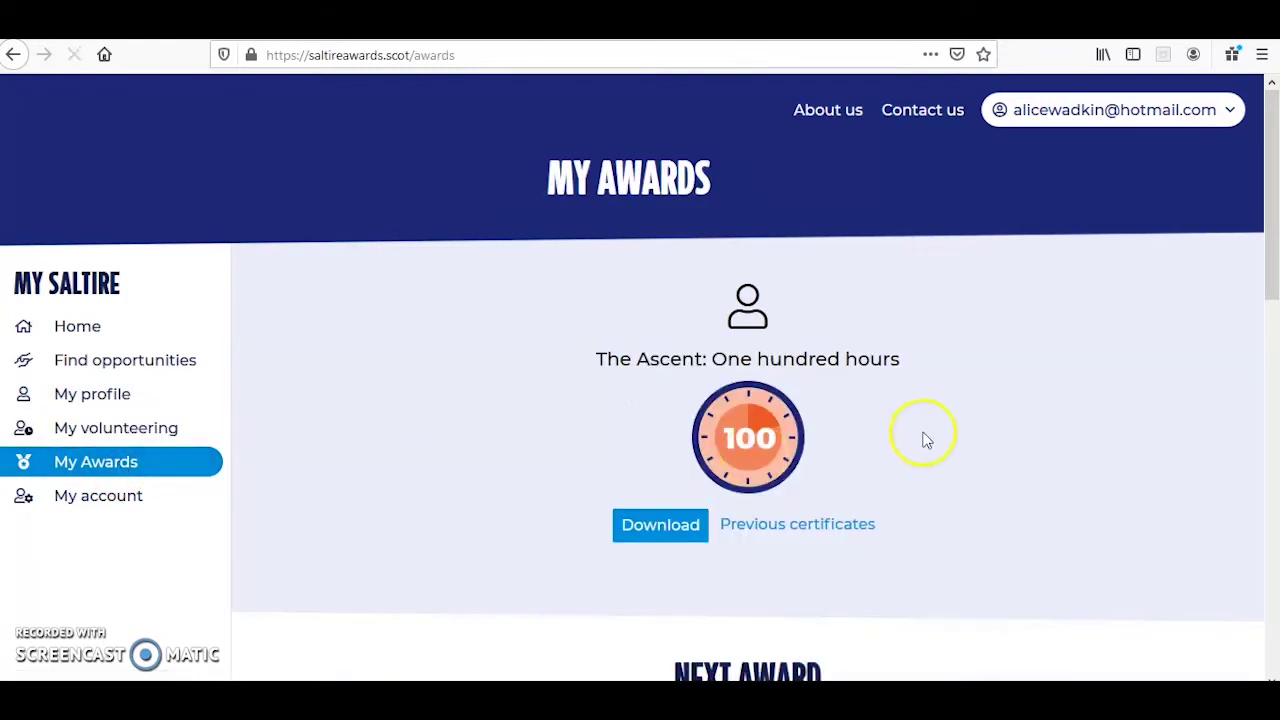
scroll(930, 395, "down", 2)
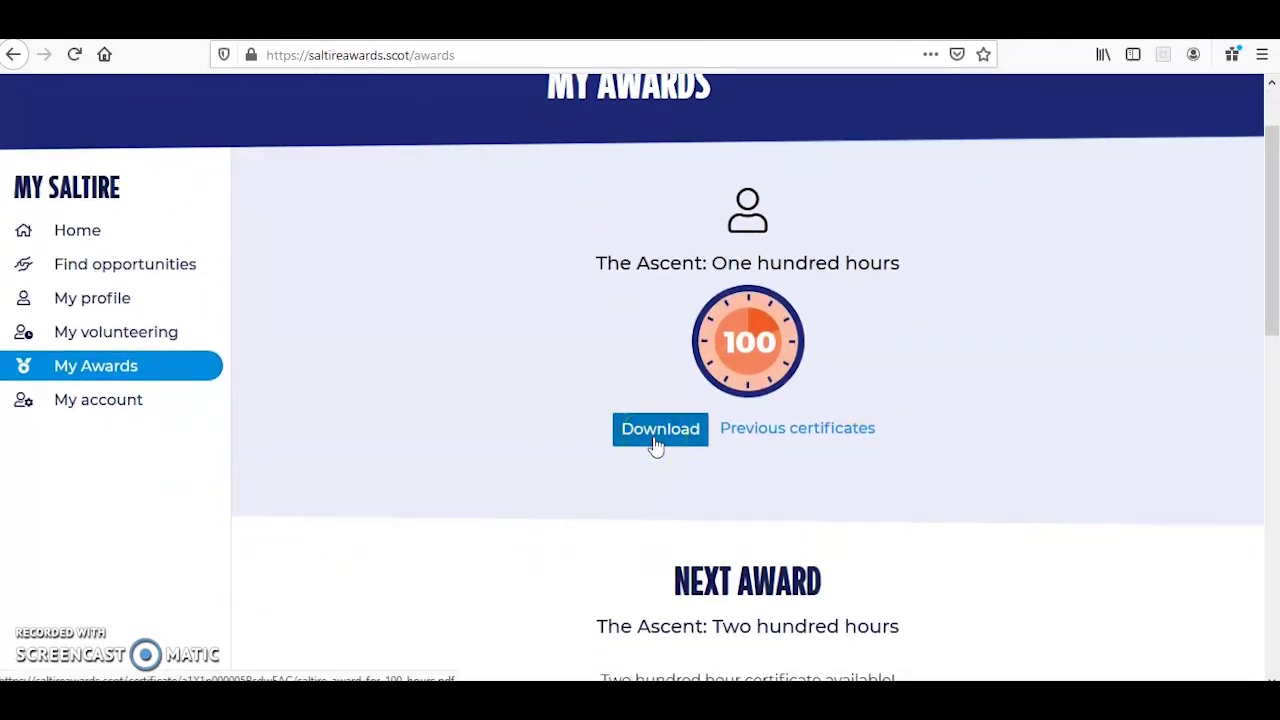
scroll(871, 440, "down", 8)
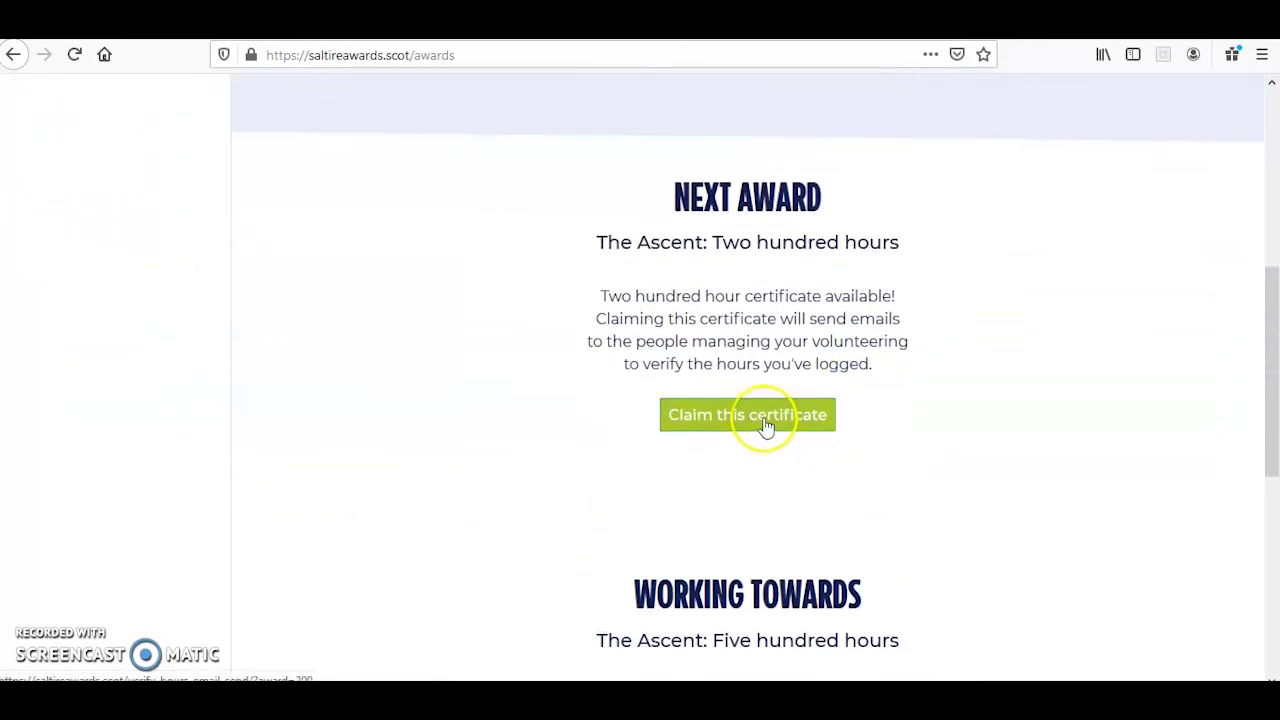
left_click(765, 425)
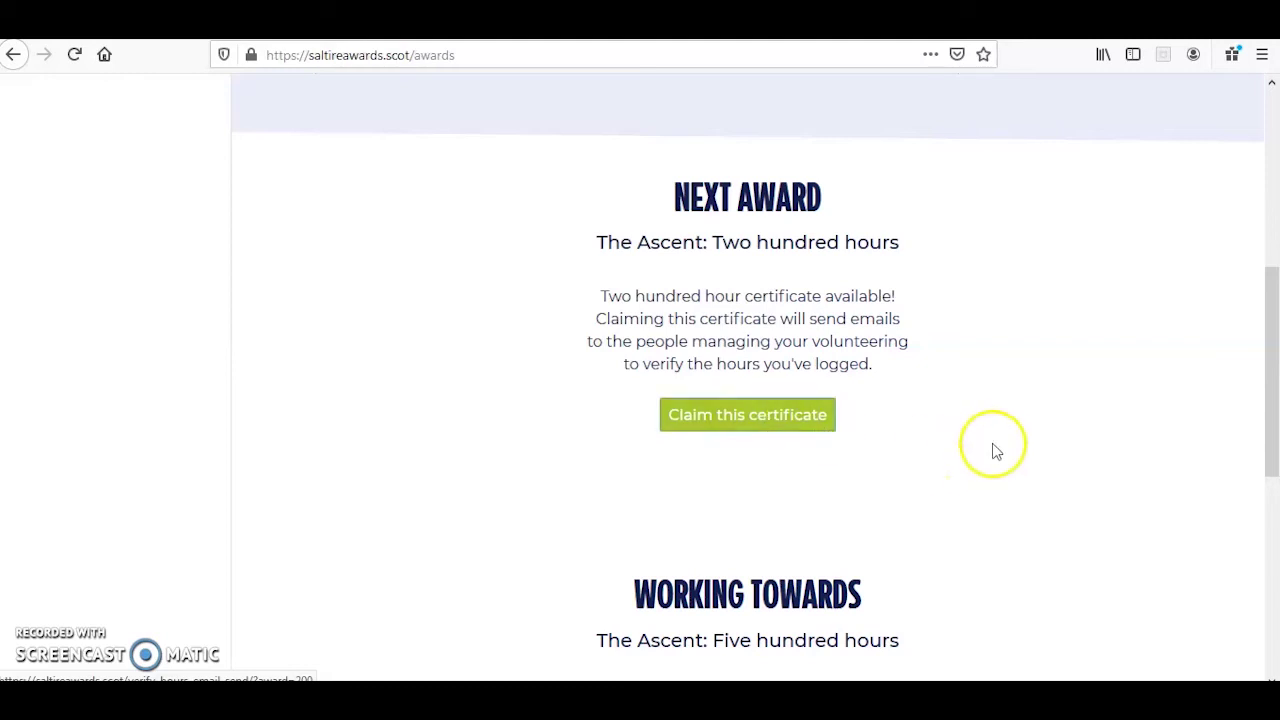
scroll(1004, 449, "up", 4)
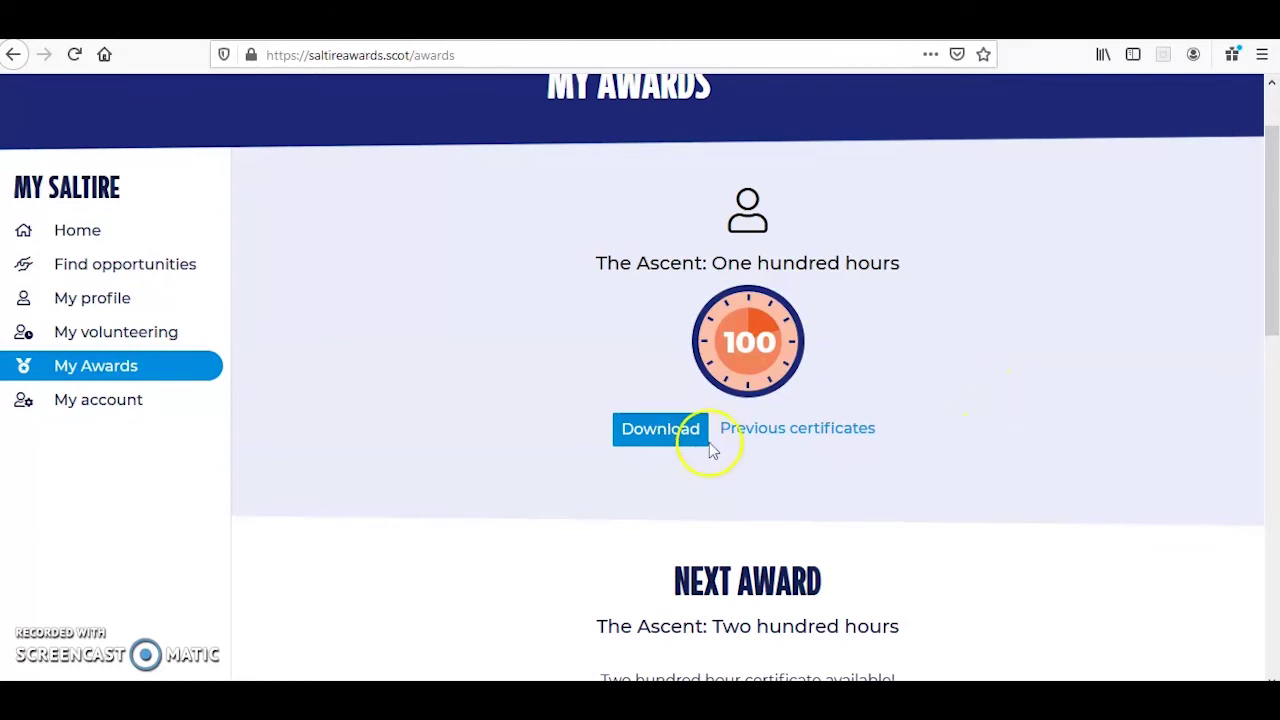
Open the Claim award with code form from My volunteering, select the code field, then go Home
left_click(128, 340)
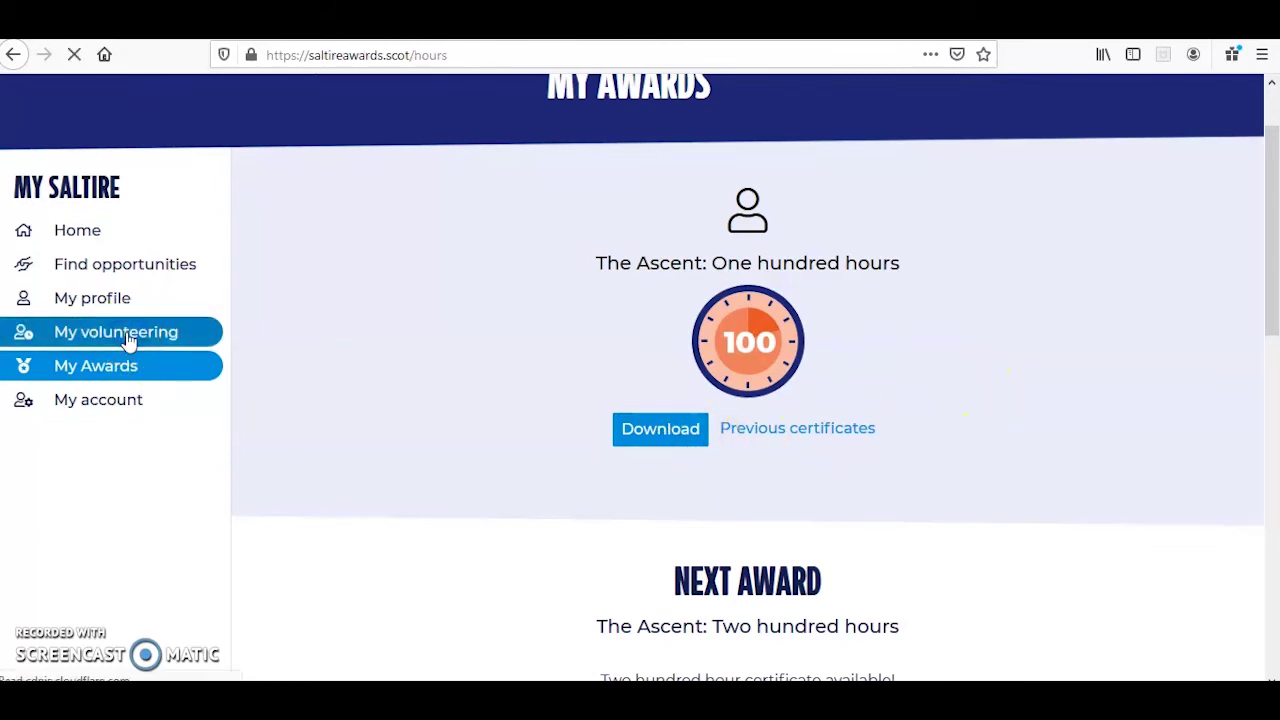
scroll(1077, 290, "down", 10)
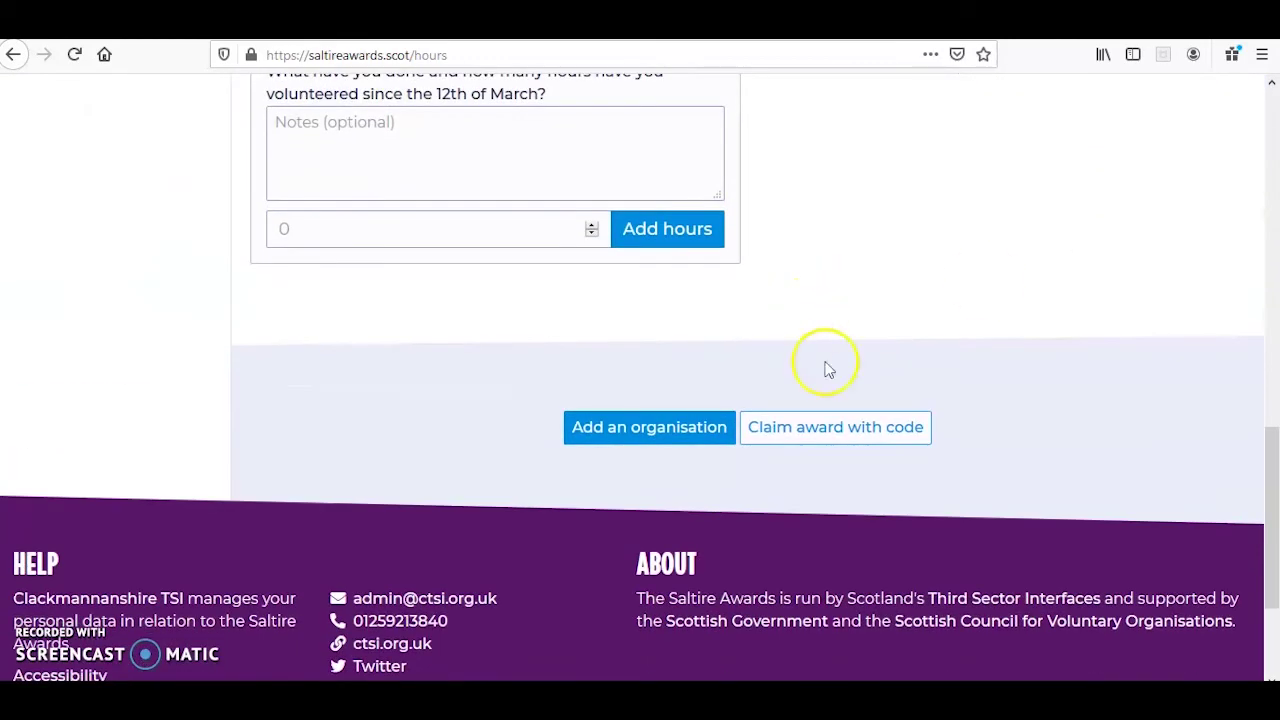
left_click(835, 438)
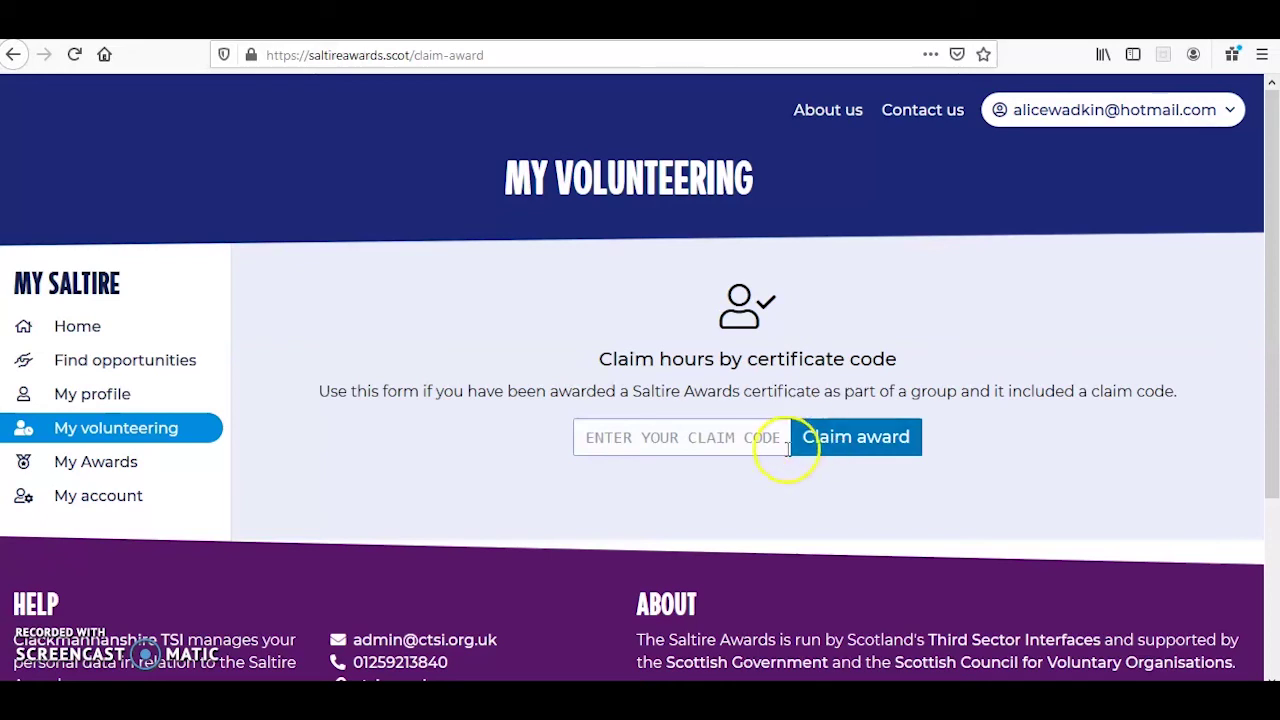
left_click(714, 440)
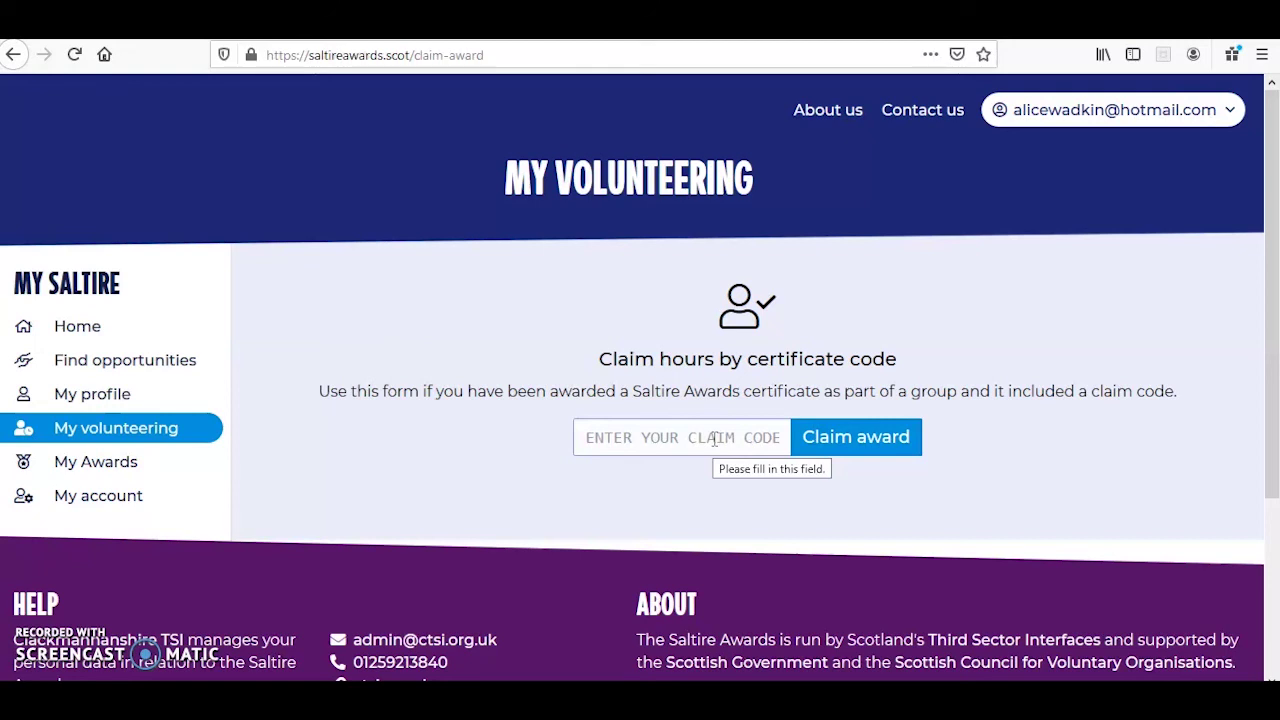
left_click(716, 438)
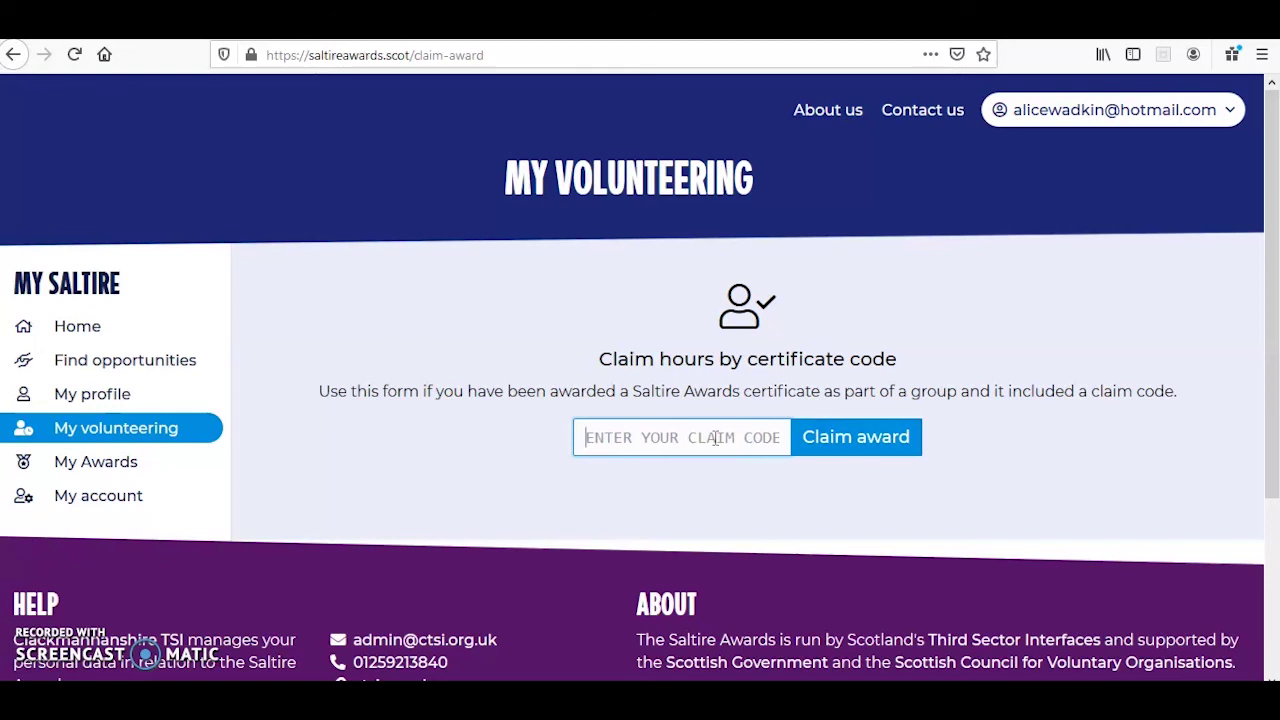
left_click(101, 338)
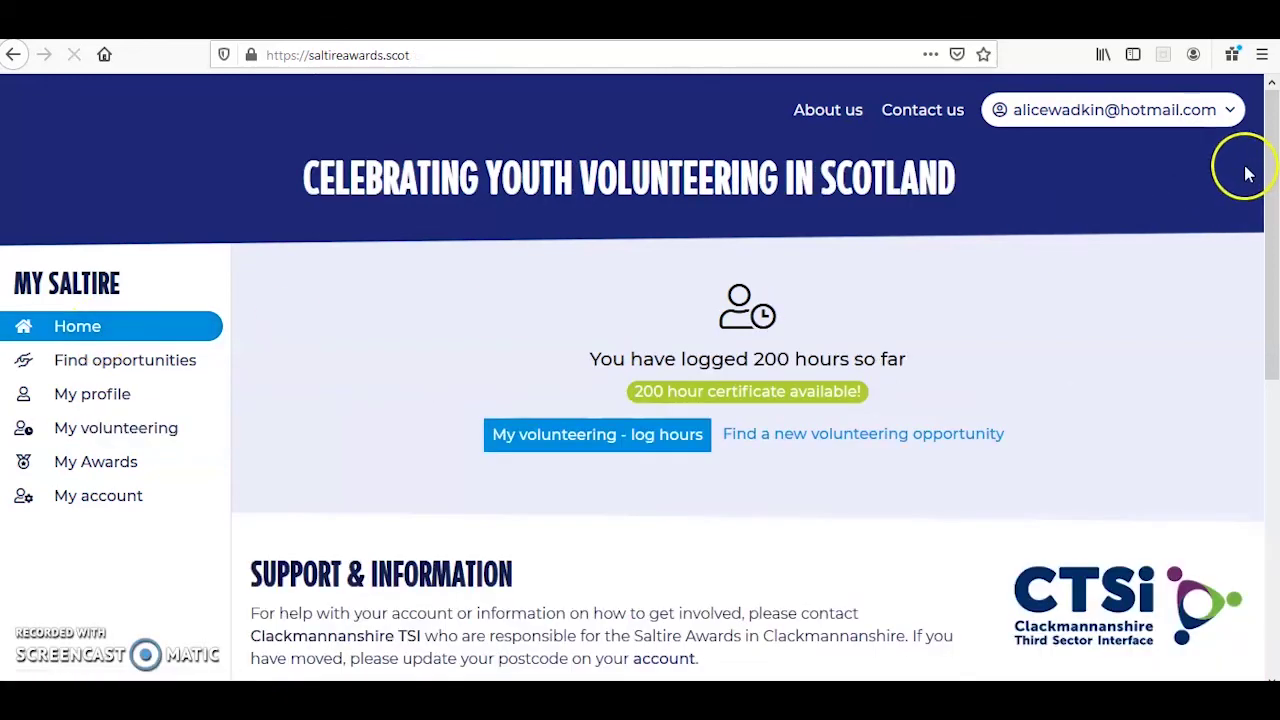
Sign out from the account menu and return to the public homepage
left_click(1235, 112)
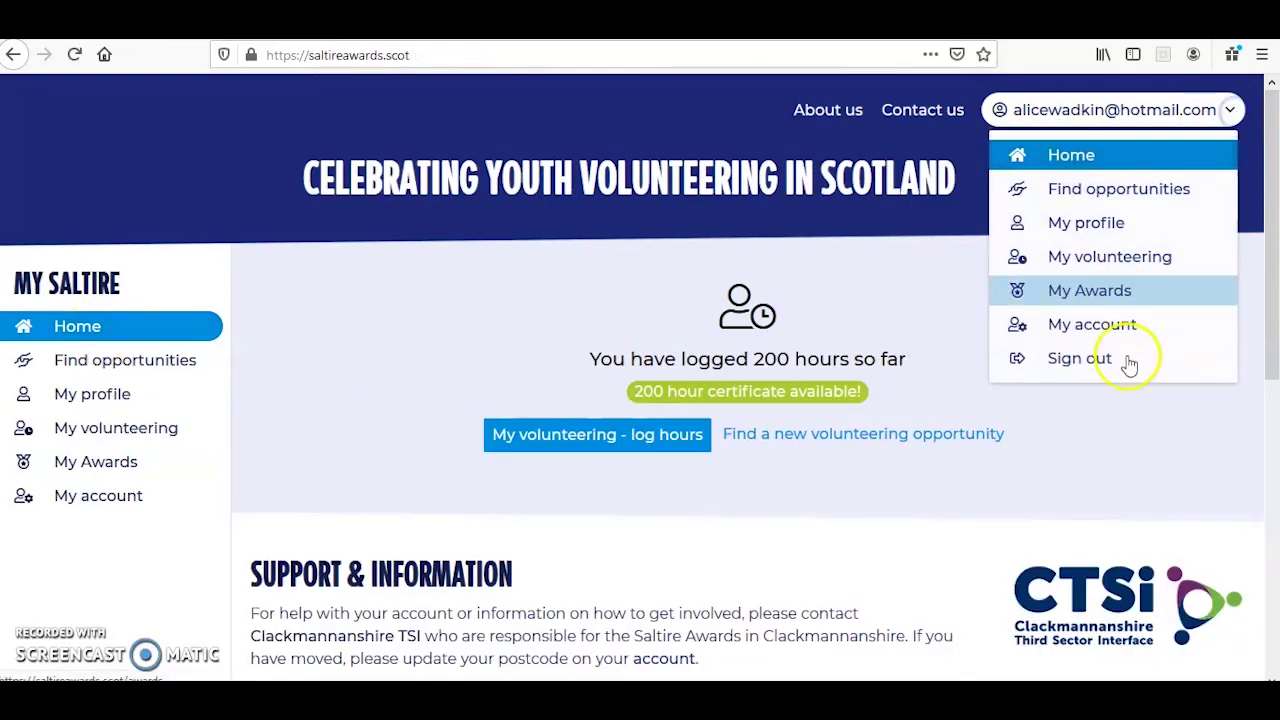
left_click(1115, 368)
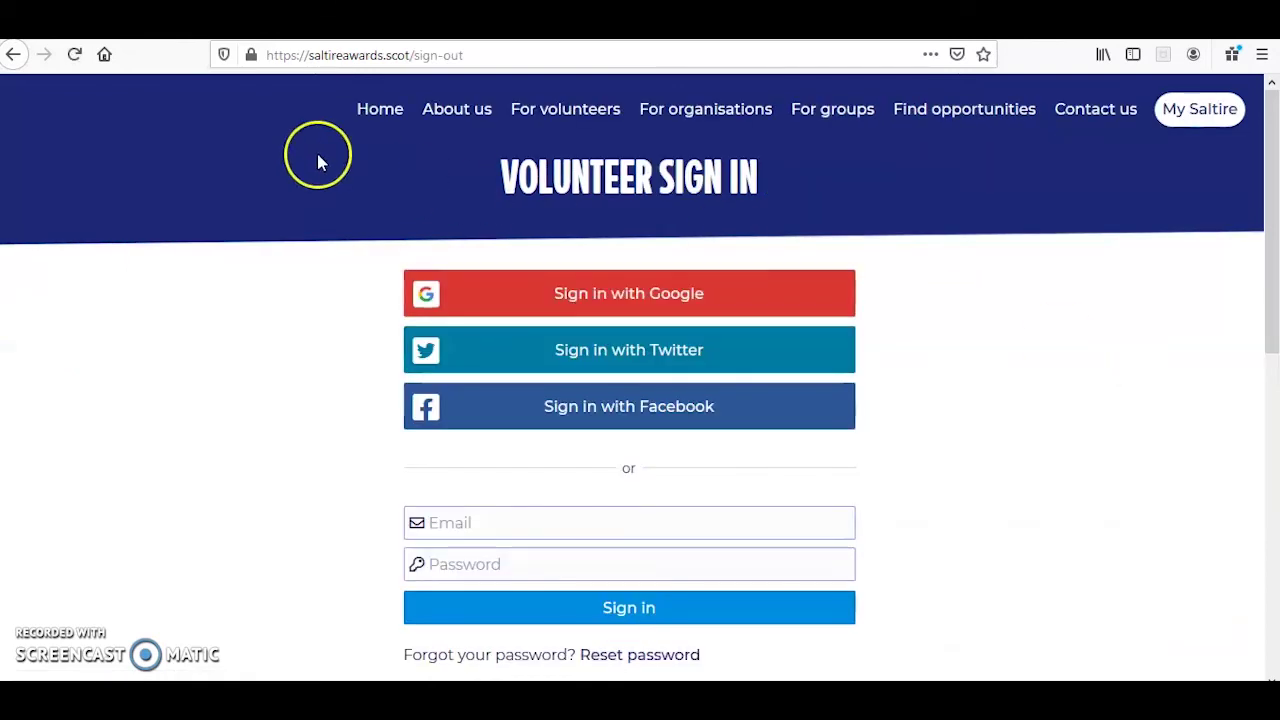
left_click(383, 112)
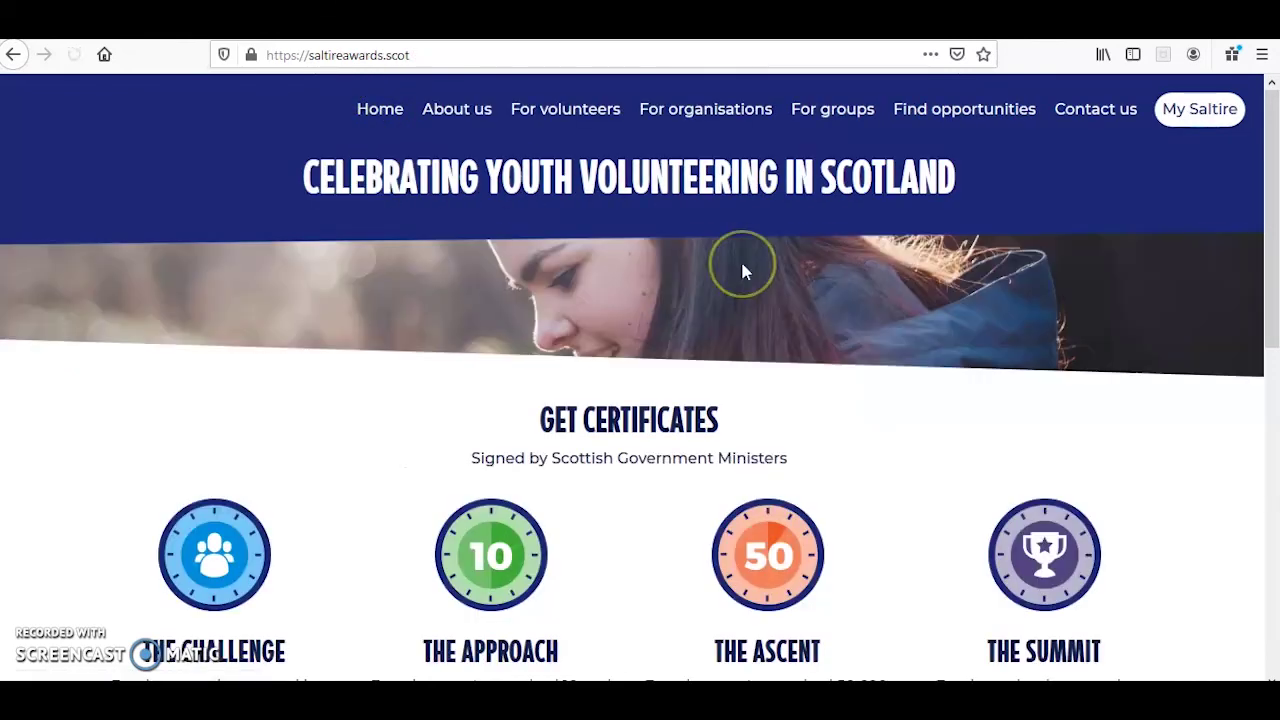